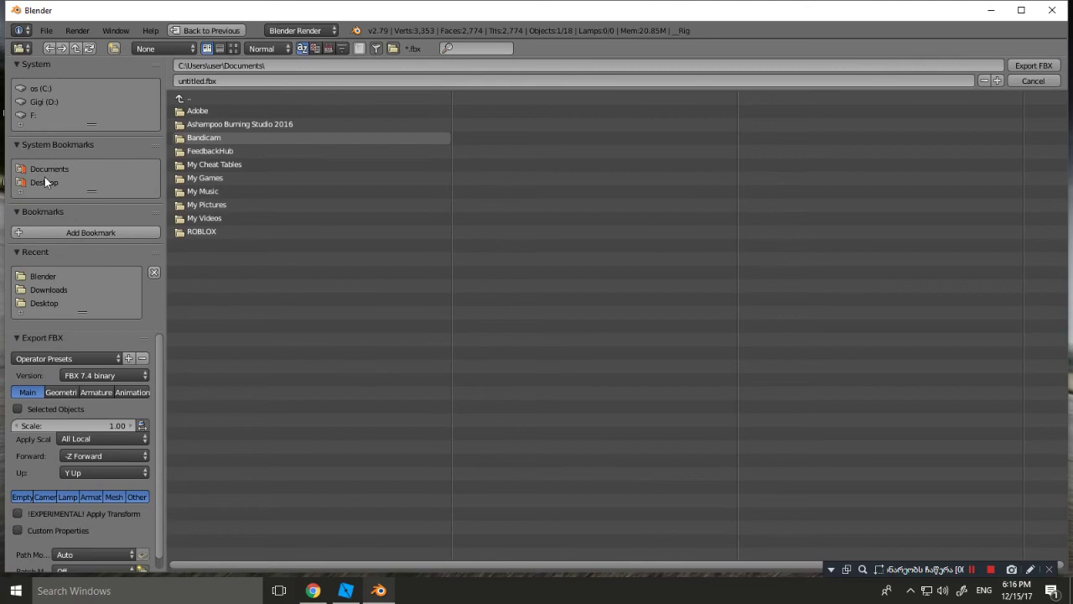
Export the character in FBX format to the Downloads folder with the file name Rig.
left_click(259, 66)
type("Download")
key("Return")
left_click(256, 76)
left_click(255, 67)
type("Downloads")
key("Return")
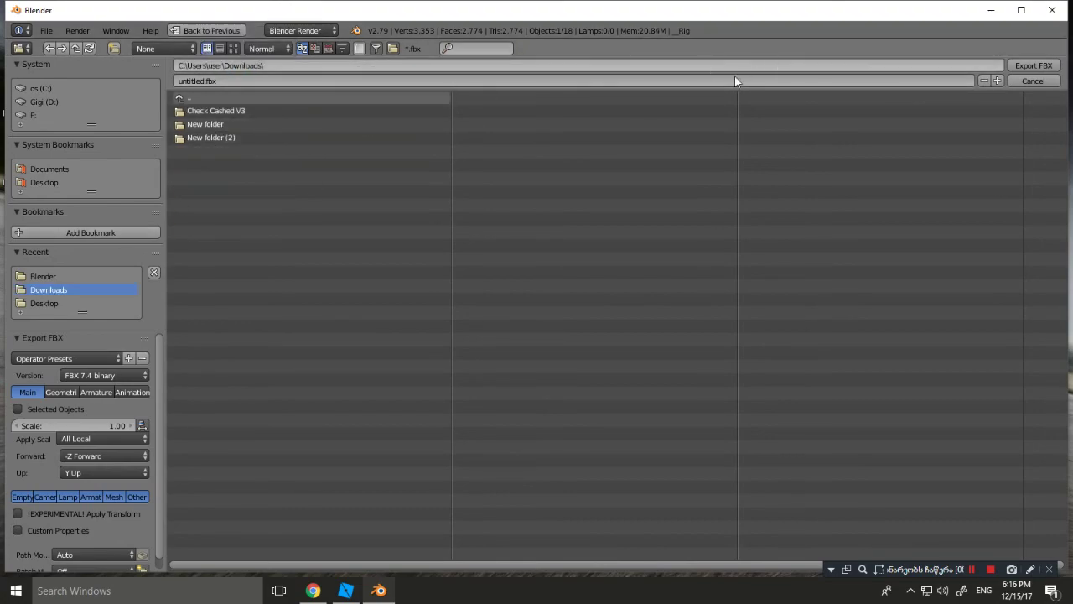
left_click(204, 82)
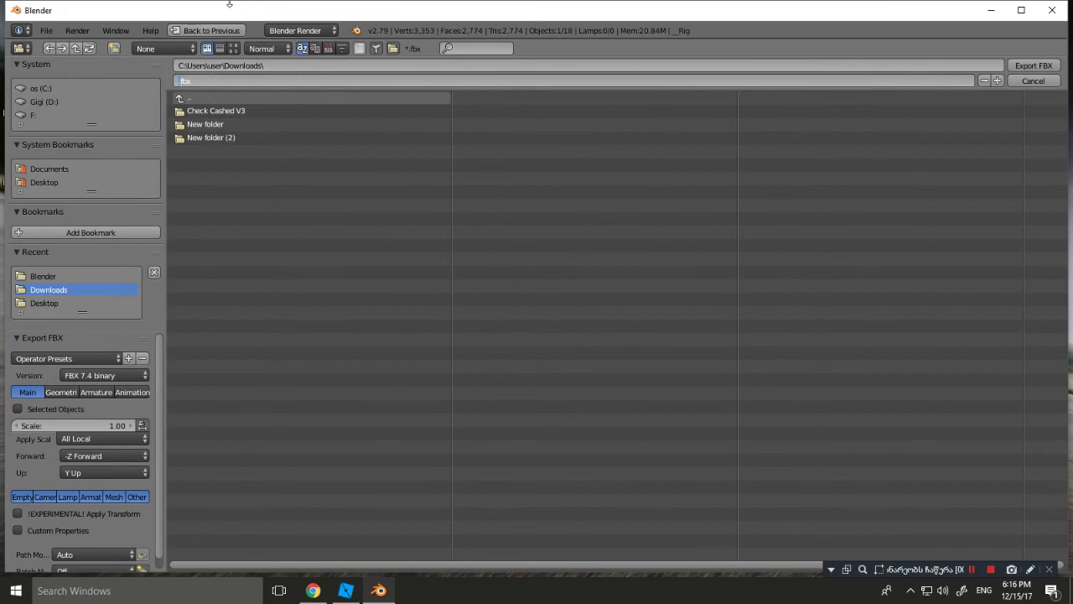
left_click(1041, 67)
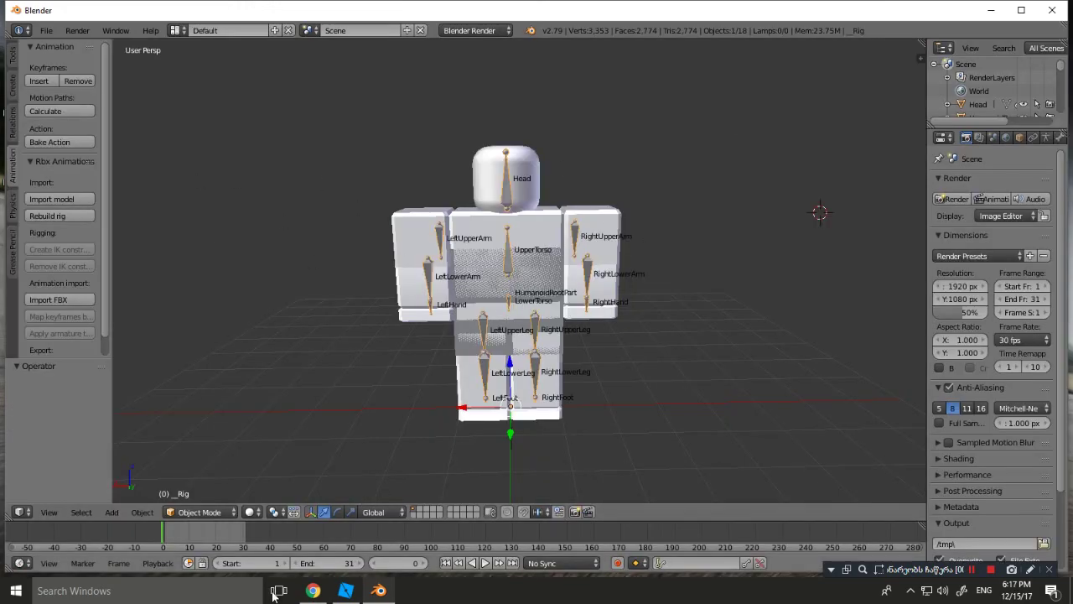
Switch to Chrome and open mixamo.com.
left_click(313, 591)
left_click(146, 8)
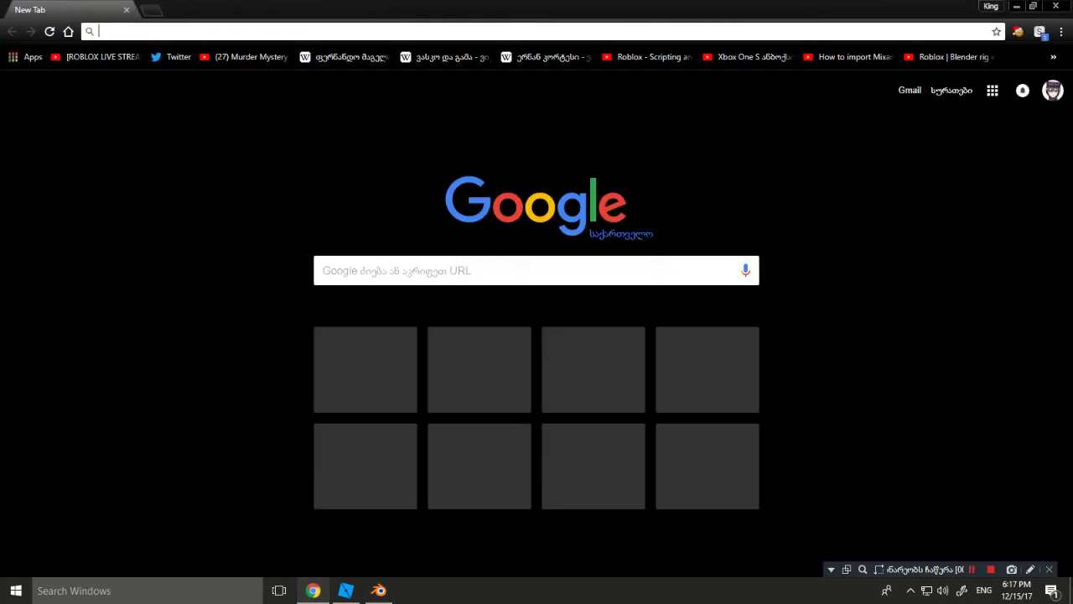
type("mixamo.com")
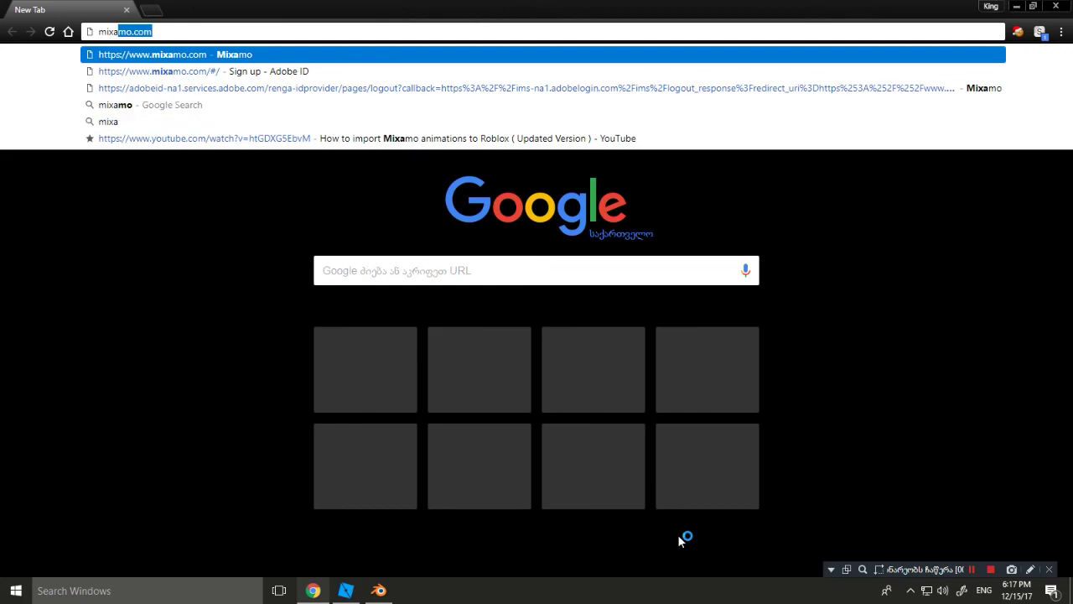
key("Return")
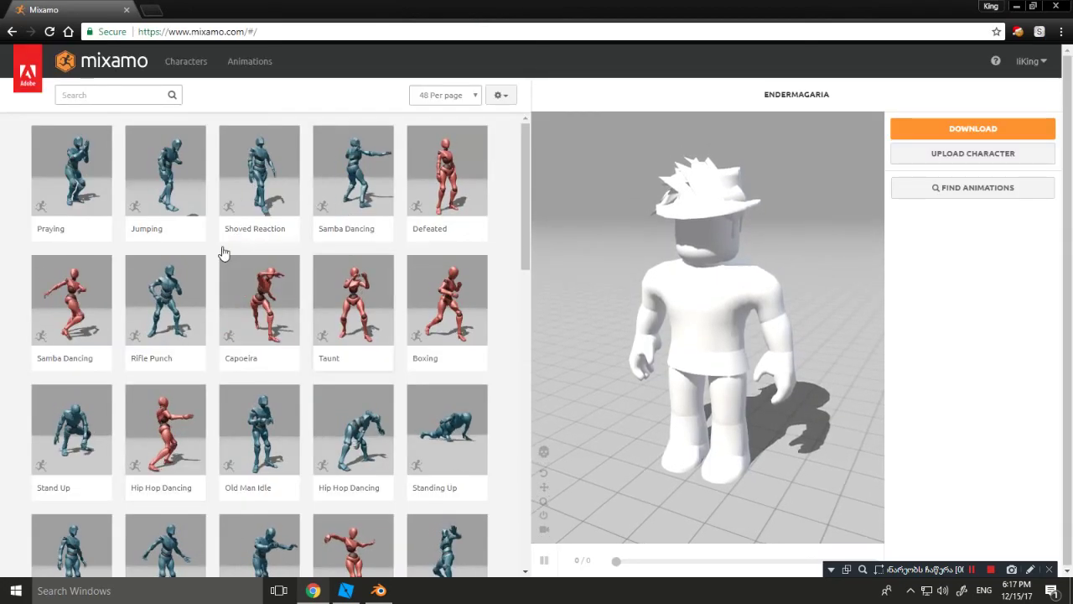
left_click(1002, 154)
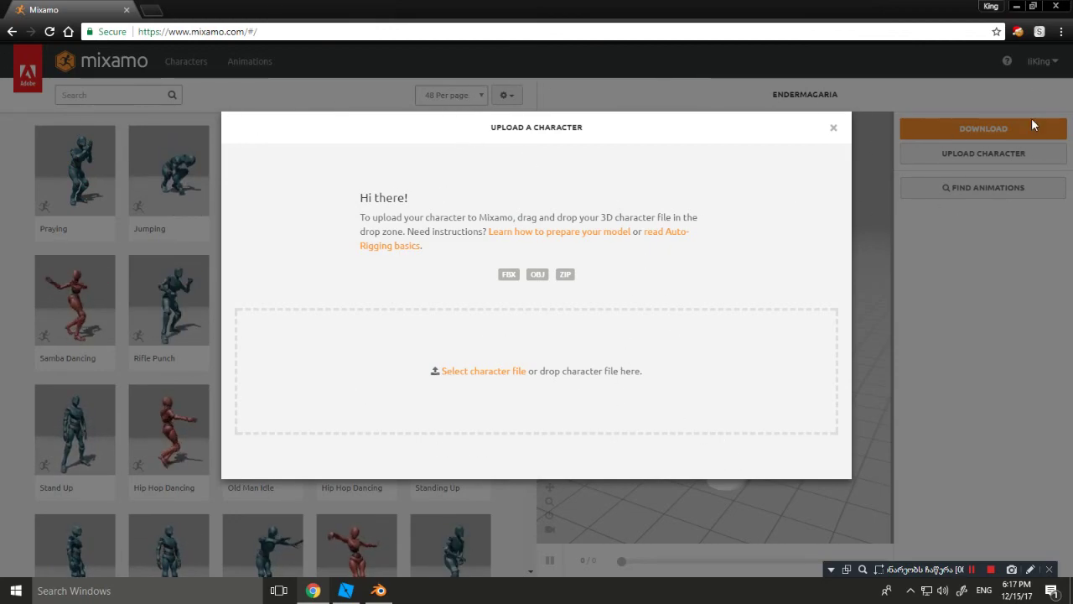
left_click(834, 128)
left_click(1036, 70)
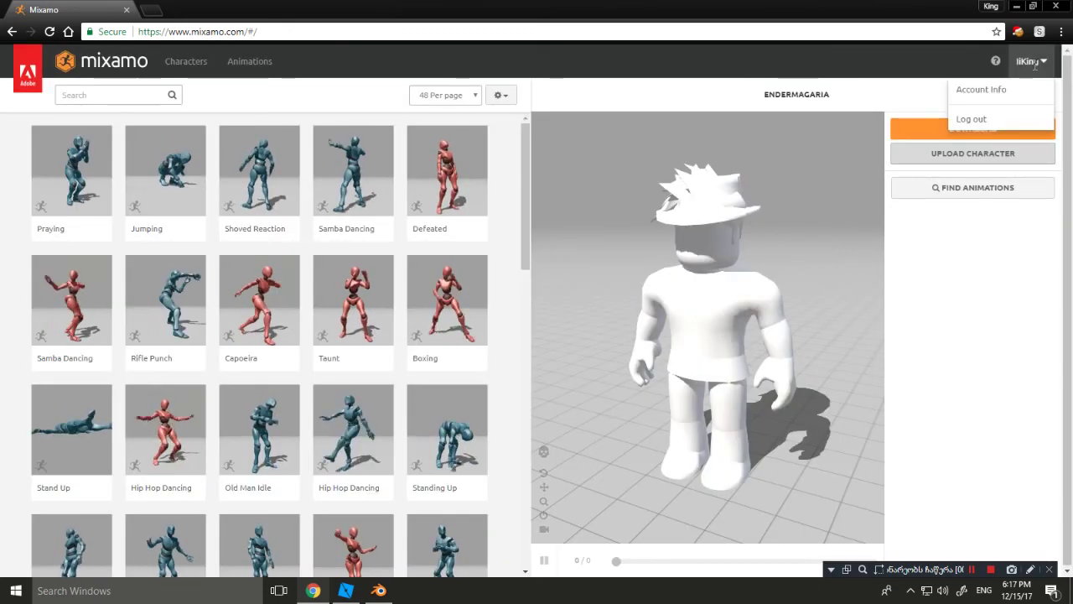
left_click(552, 216)
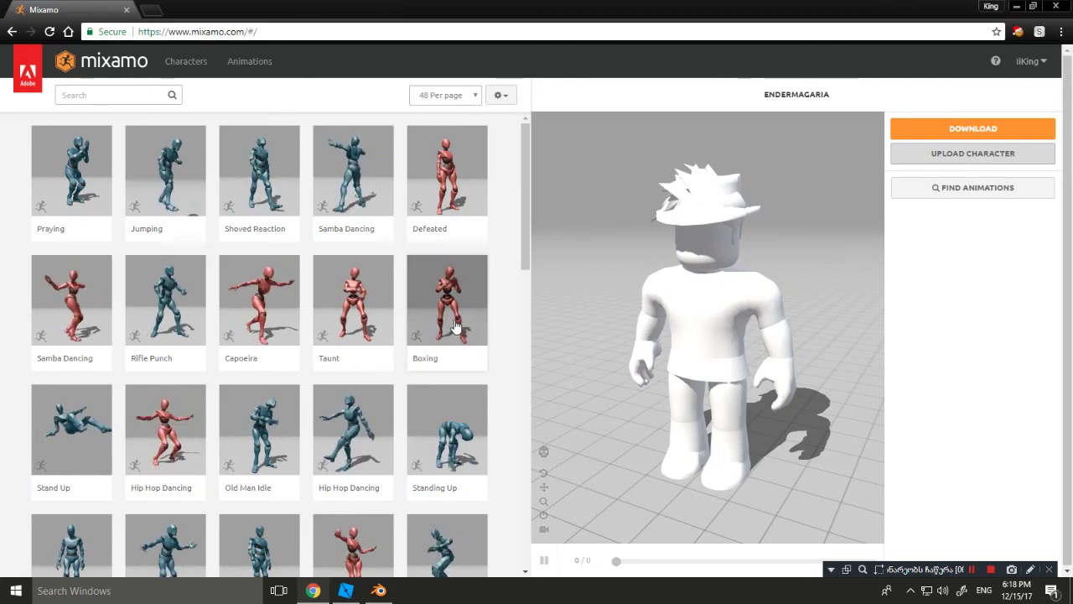
Upload the Rig file from the Downloads folder as a new character and accept it in the Auto-Rigger review.
left_click(973, 153)
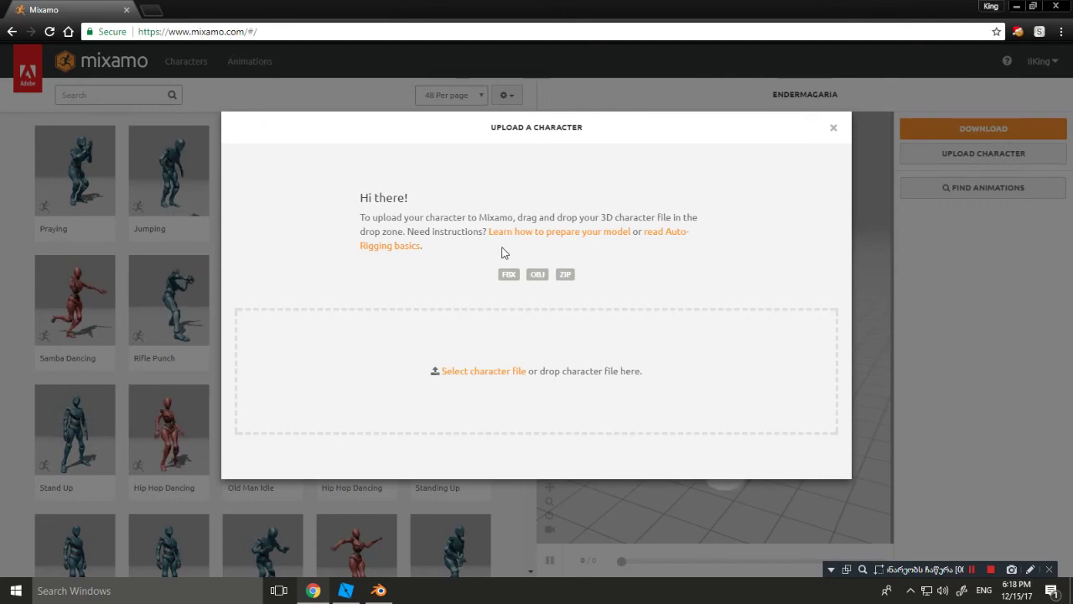
left_click(507, 372)
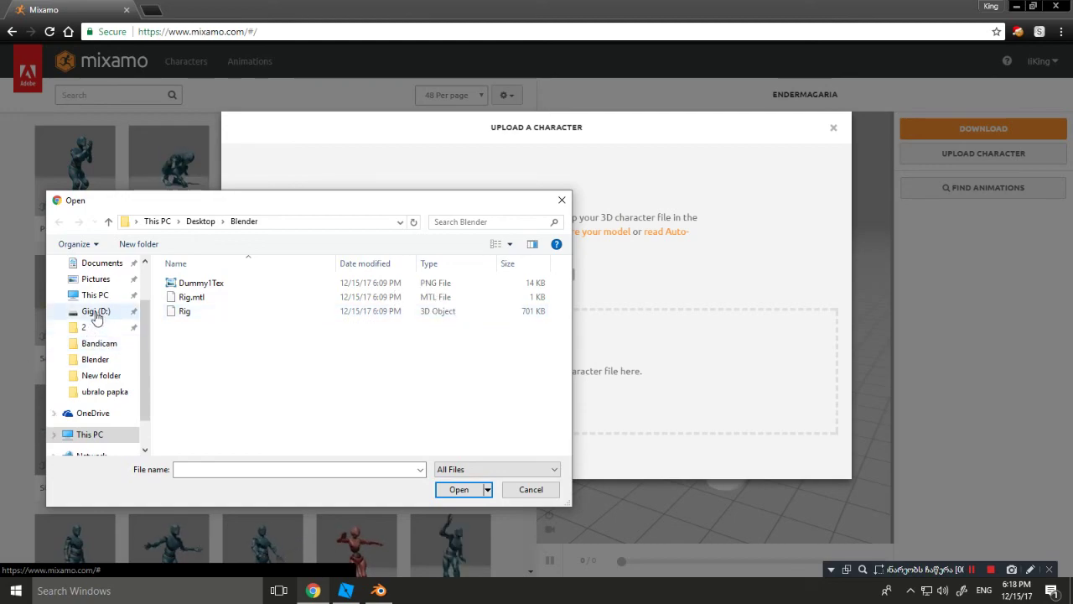
scroll(97, 314, "up", 1)
left_click(84, 280)
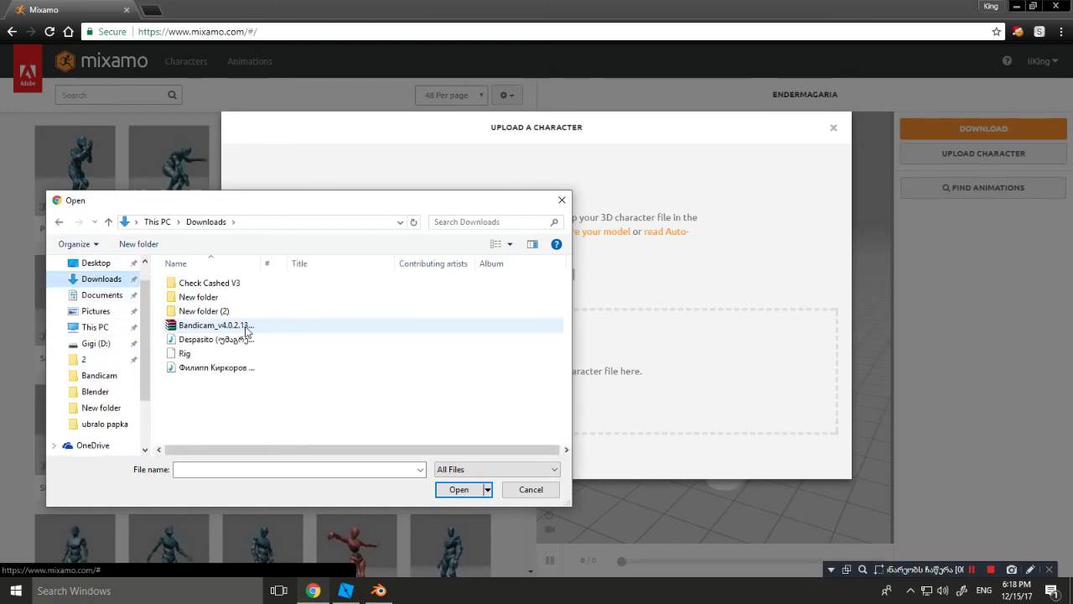
left_click(209, 355)
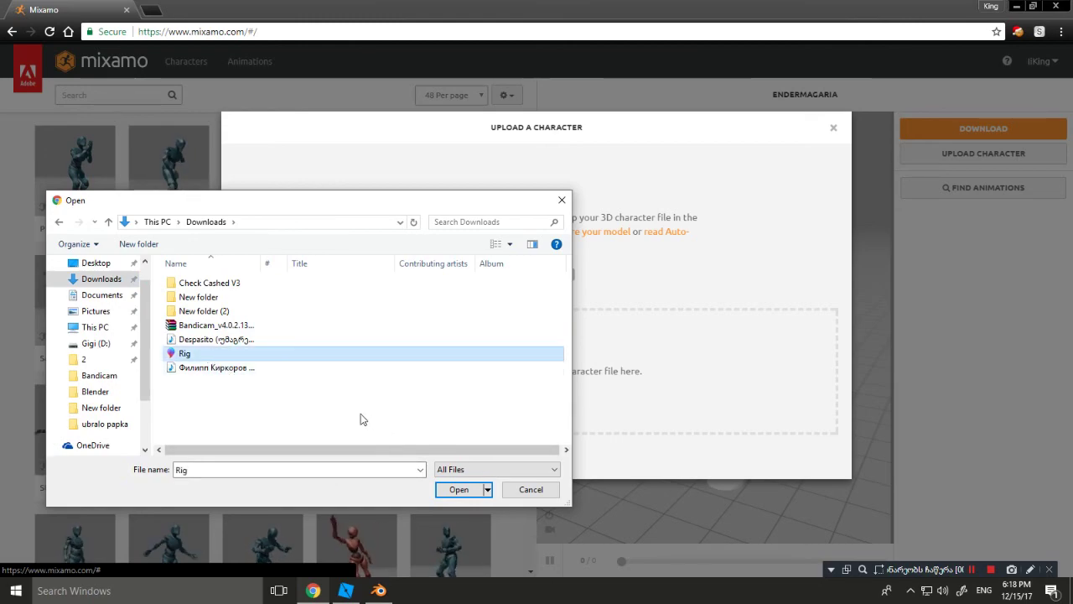
left_click(458, 489)
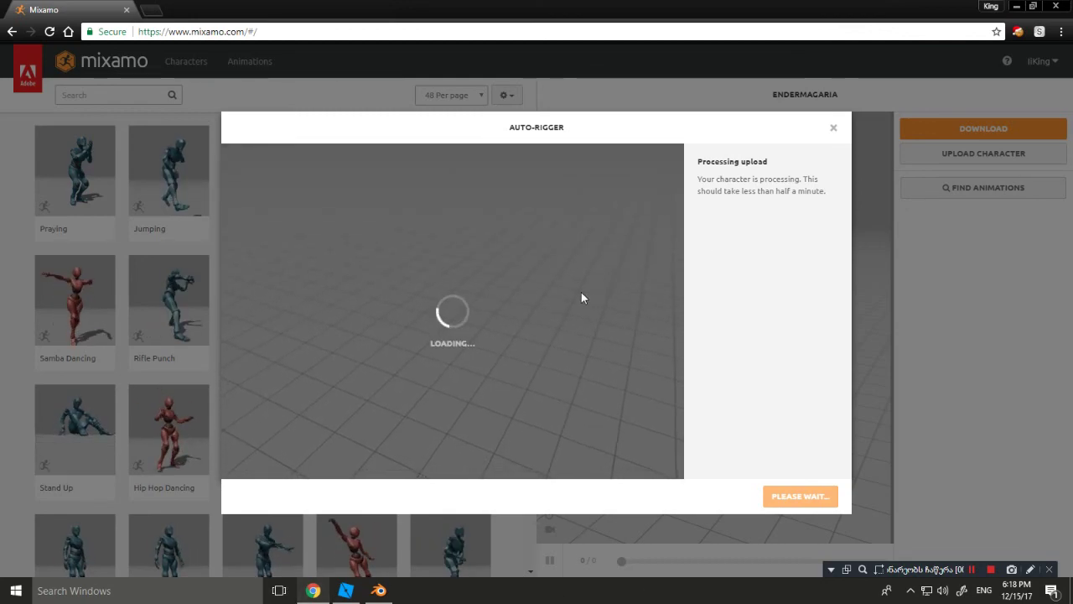
left_click_drag(509, 230, 460, 339)
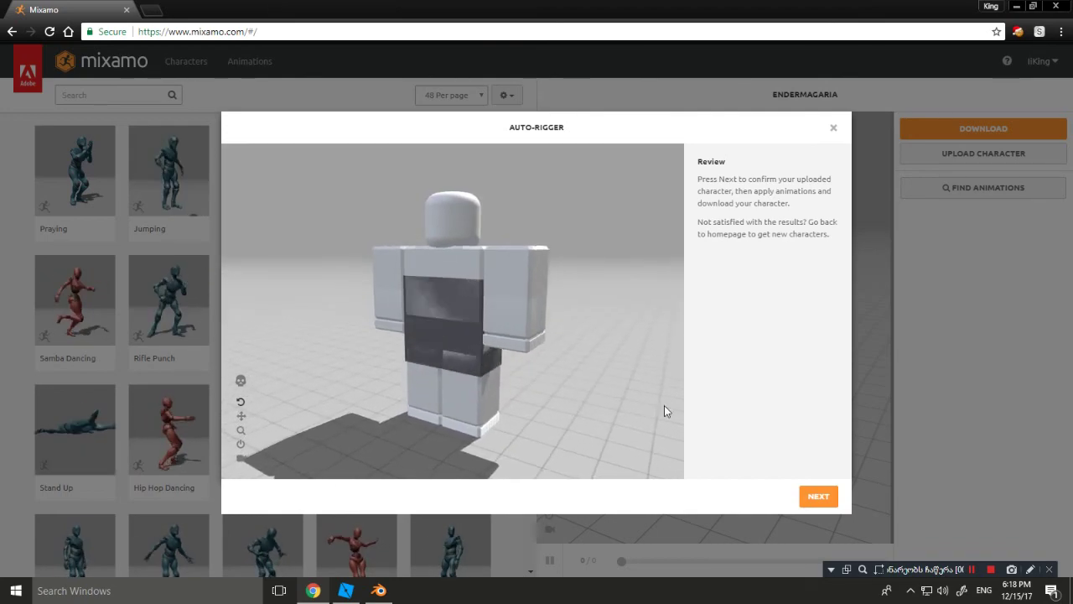
left_click(822, 497)
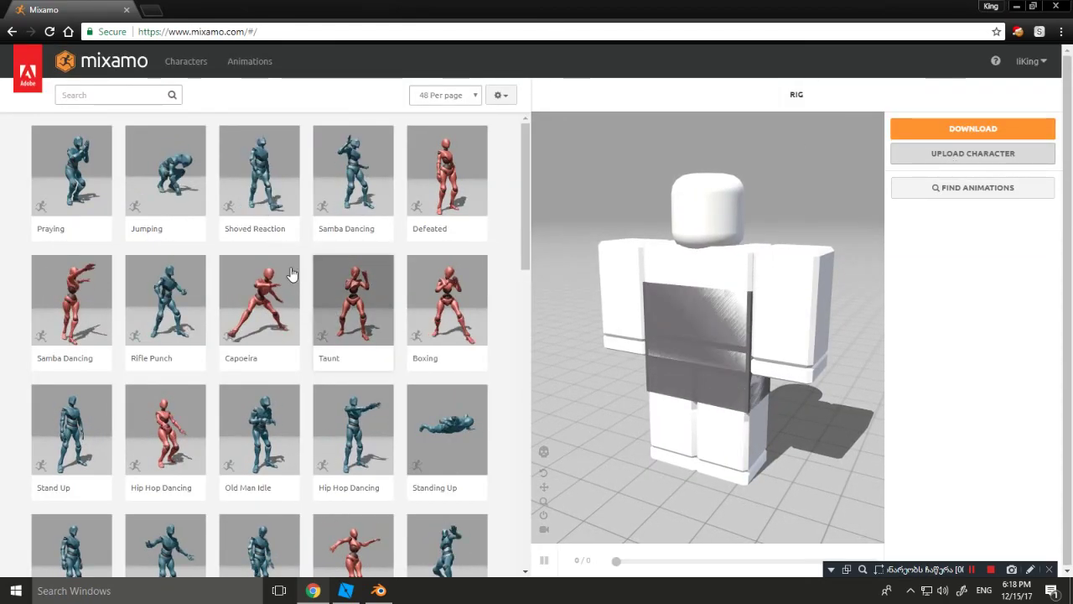
Search the animation library for BreakDance.
left_click(102, 88)
type("BreakDANCE")
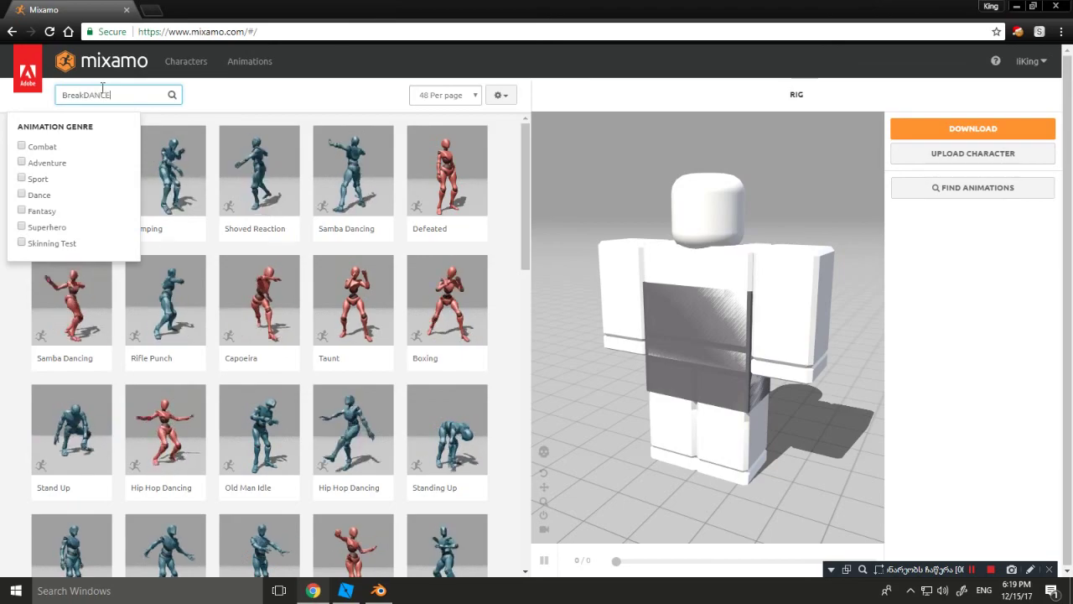
key("BackSpace")
key("BackSpace")
type("ance")
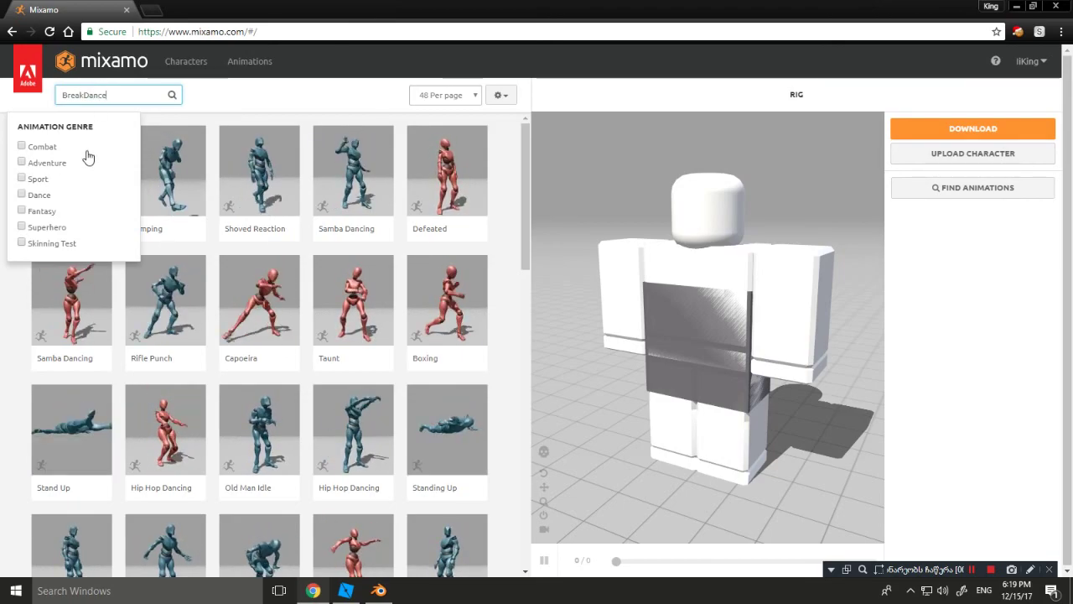
key("Return")
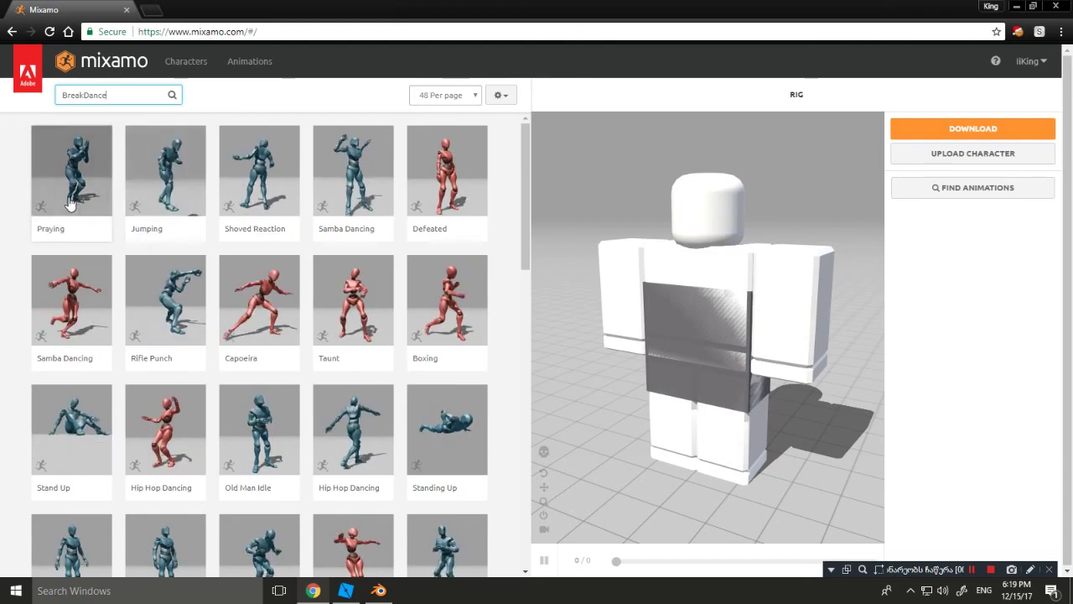
left_click(173, 96)
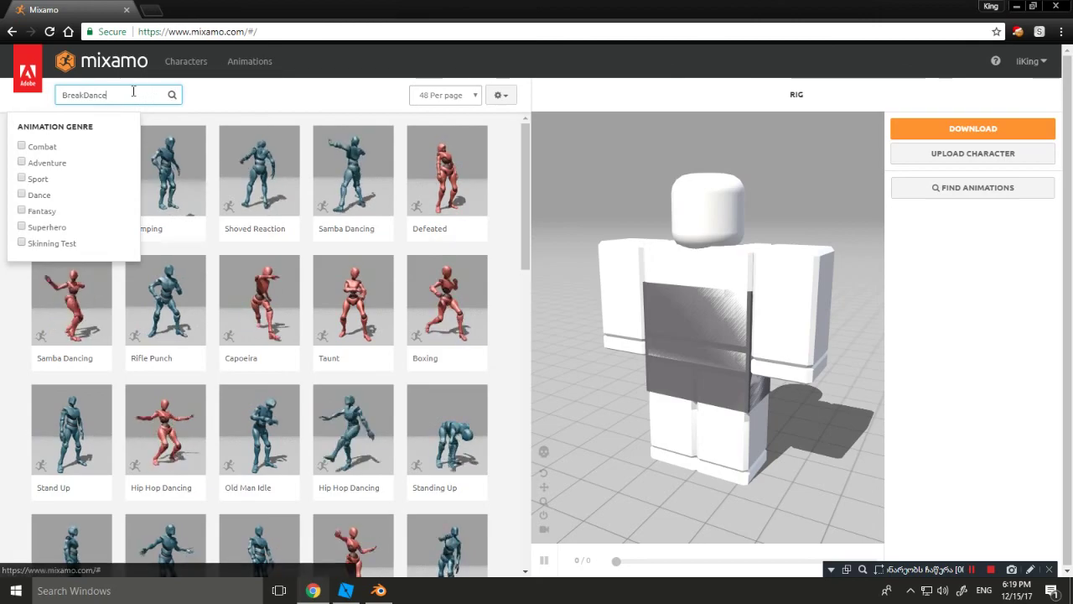
key("Return")
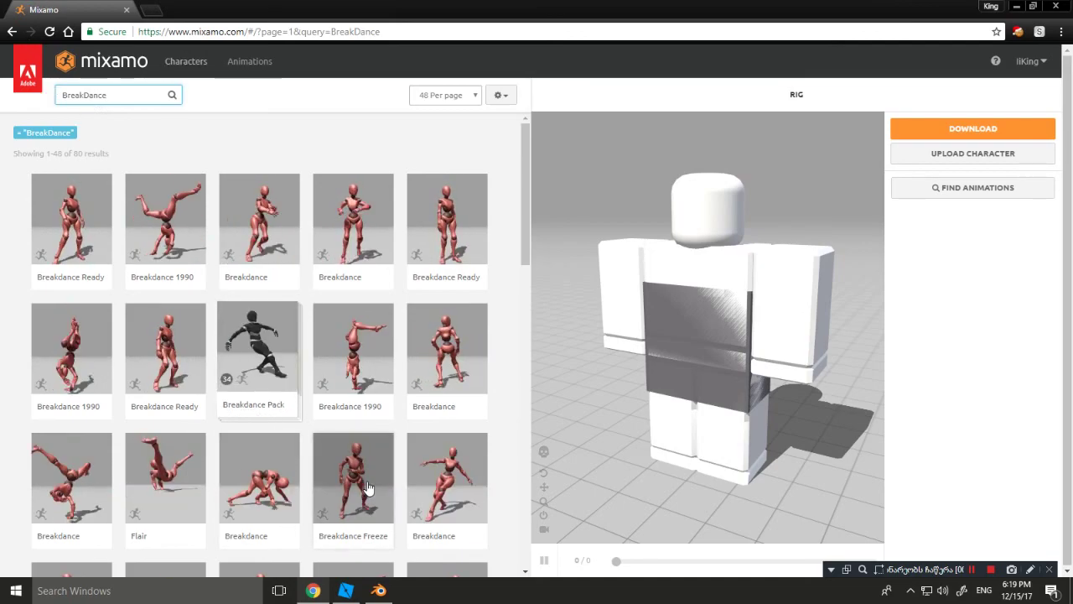
Apply Breakdance Freeze Var 2 to the rig and download it as FBX with skin, 30 frames per second and no keyframe reduction.
left_click(369, 487)
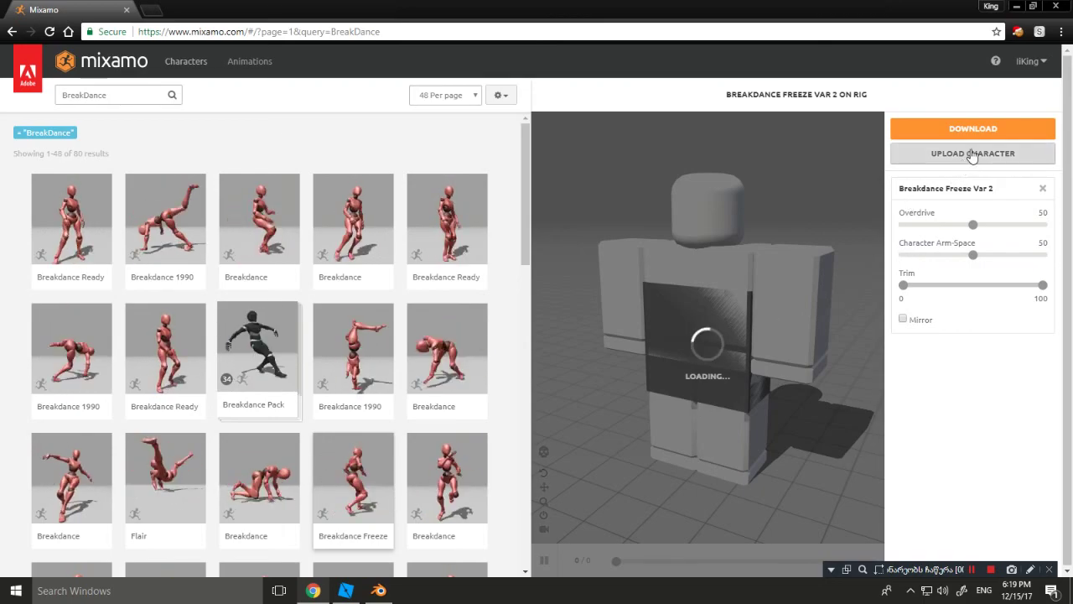
left_click(971, 129)
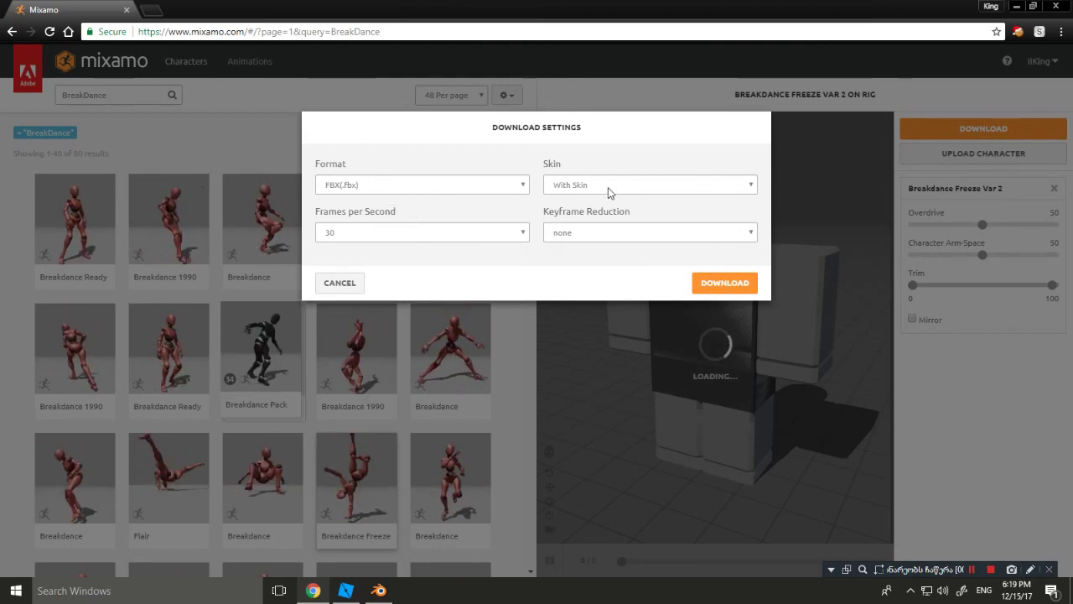
left_click(447, 183)
left_click(622, 262)
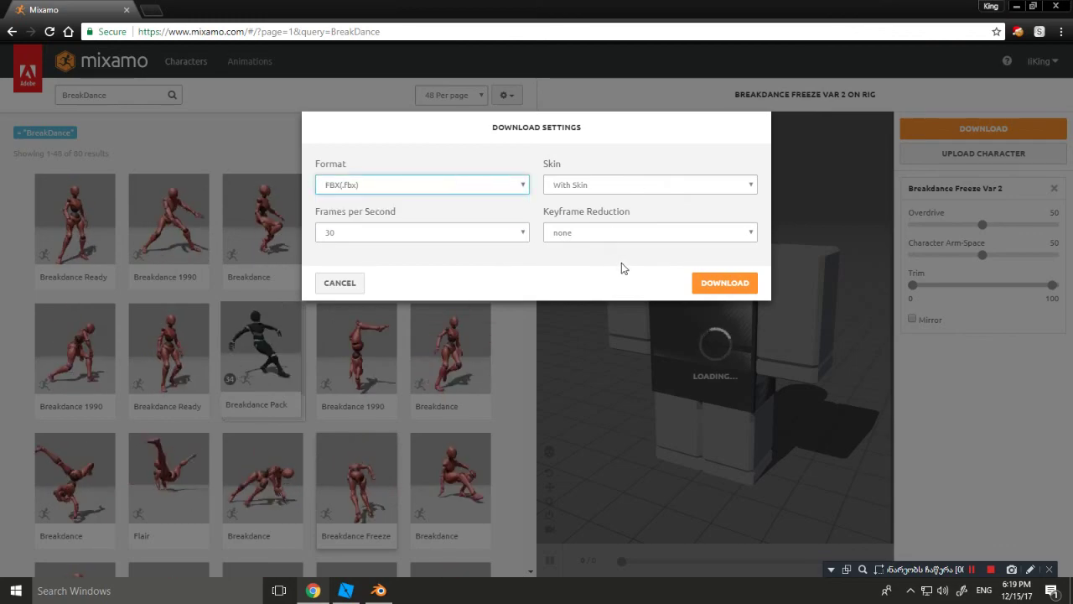
left_click(344, 233)
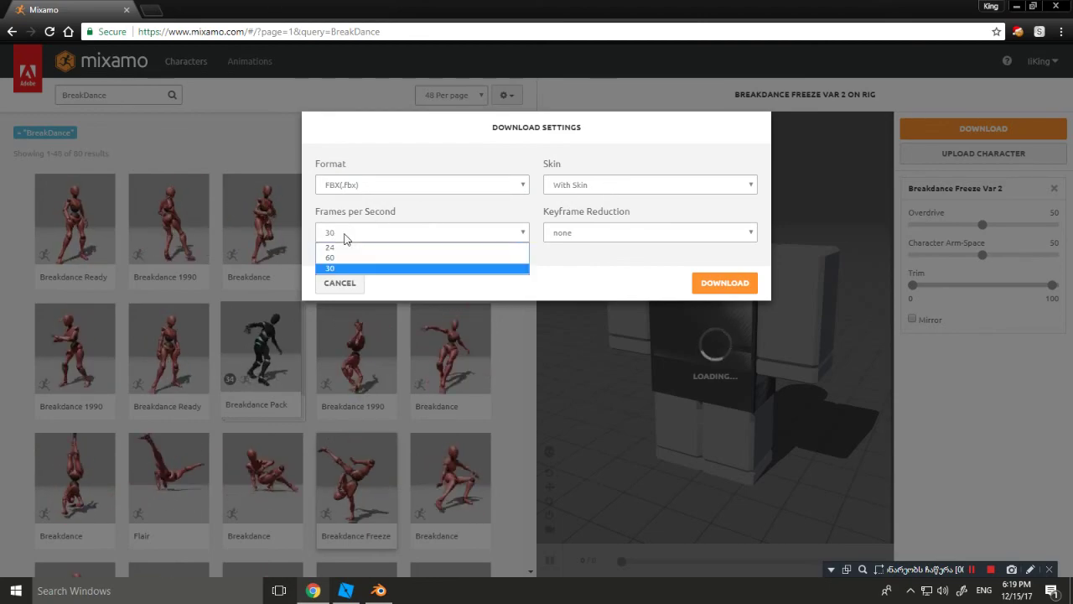
left_click(347, 232)
left_click(344, 232)
left_click(345, 234)
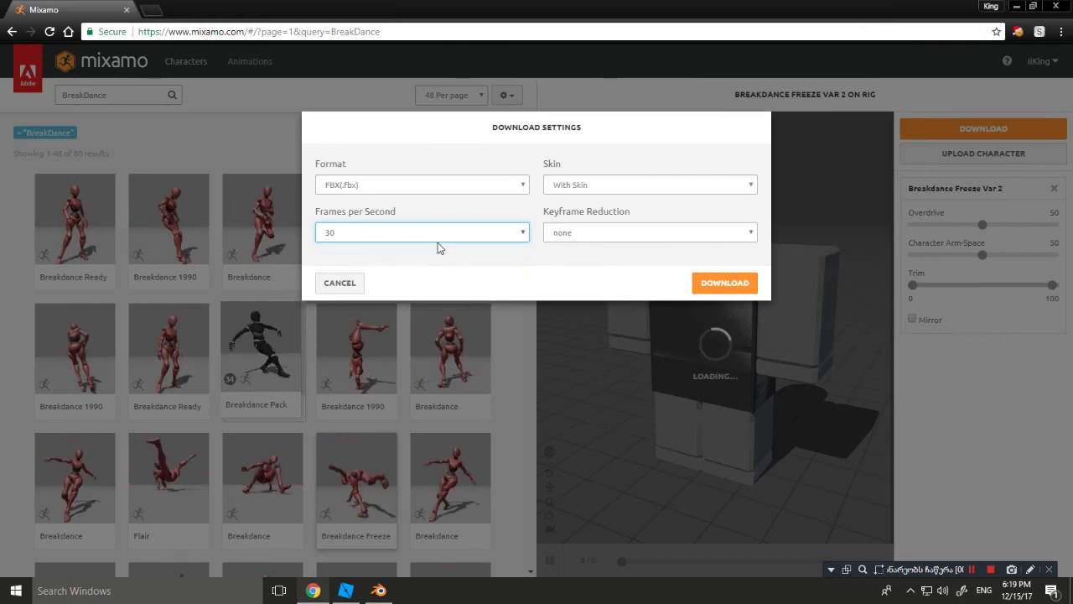
left_click(410, 234)
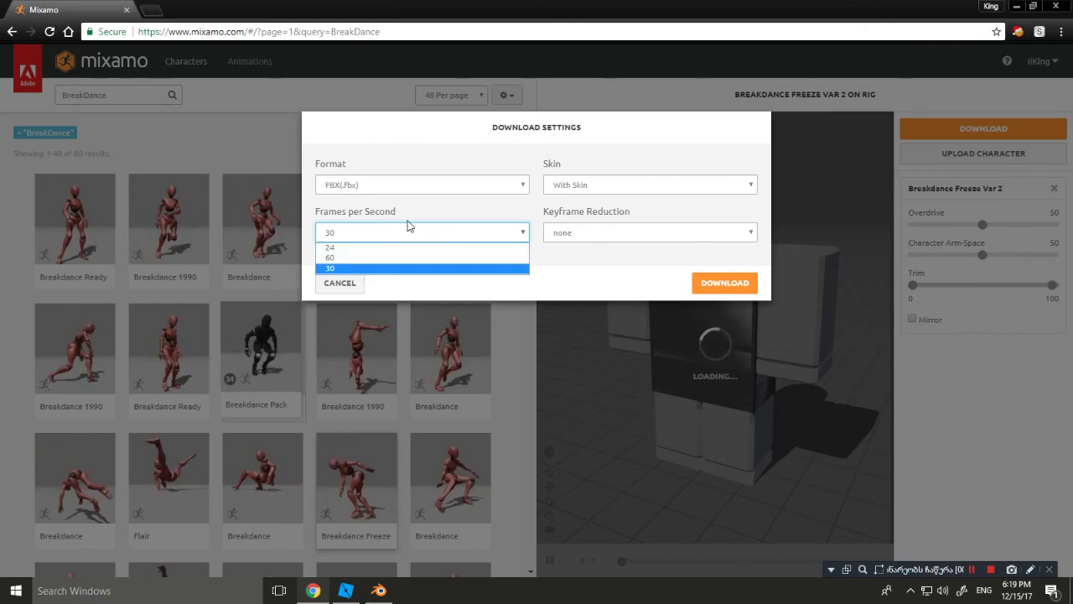
left_click(390, 238)
left_click(652, 237)
left_click(625, 239)
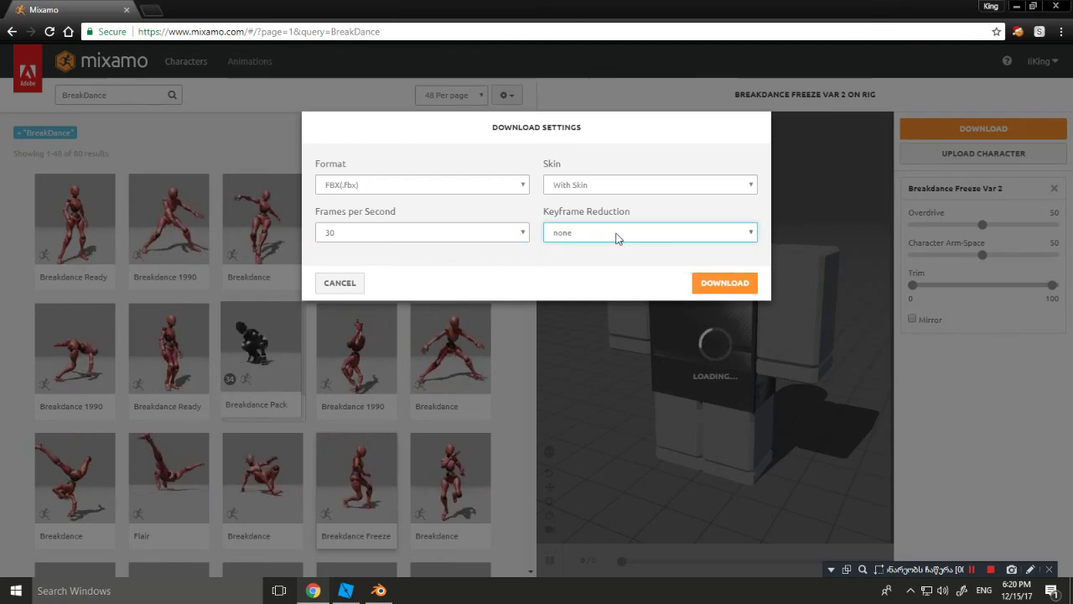
left_click(726, 282)
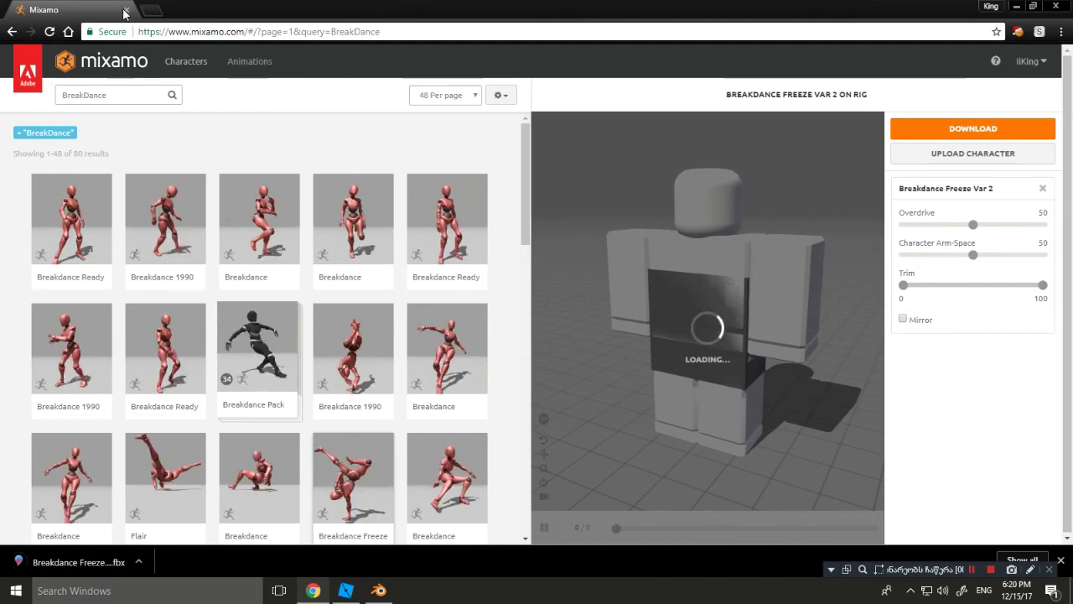
Close the Mixamo page and return to the rig in Blender.
left_click(126, 12)
middle_click_drag(534, 273, 540, 277)
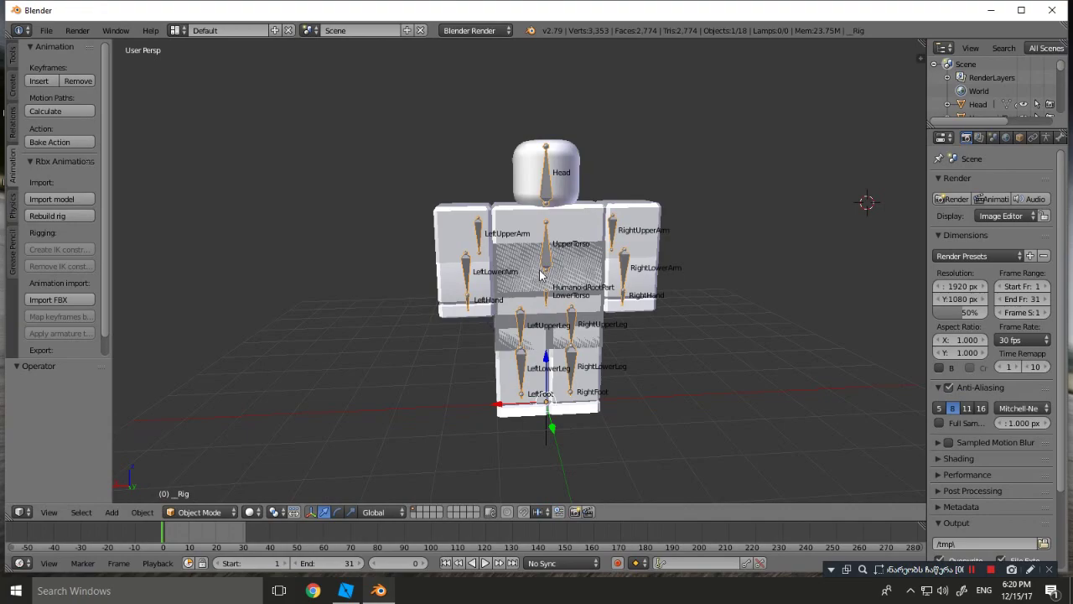
middle_click_drag(143, 293, 157, 292)
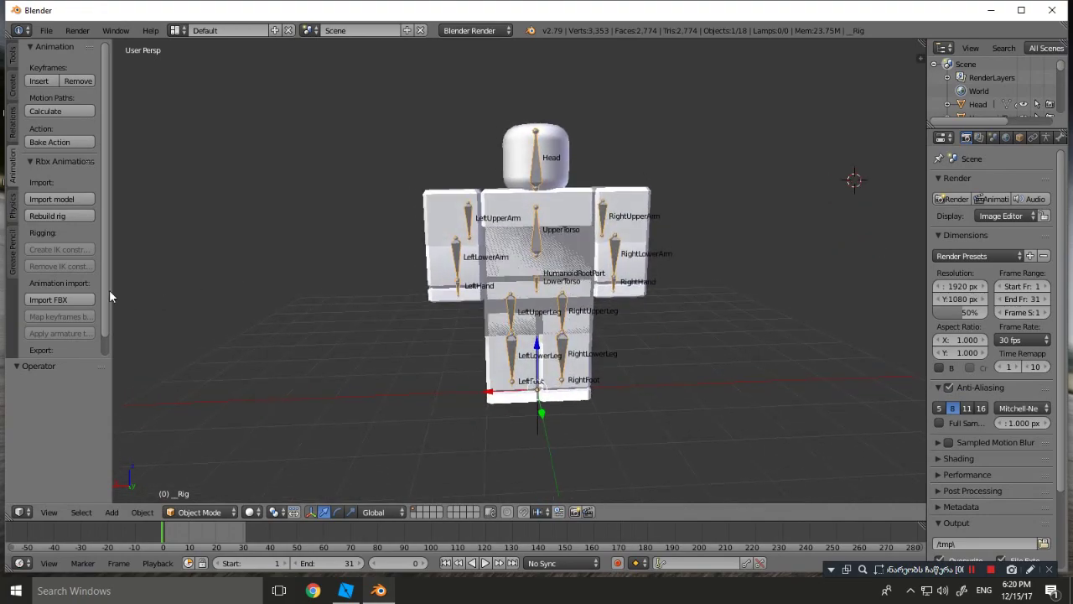
Set the timeline's active keying set to LocRot.
left_click(57, 300)
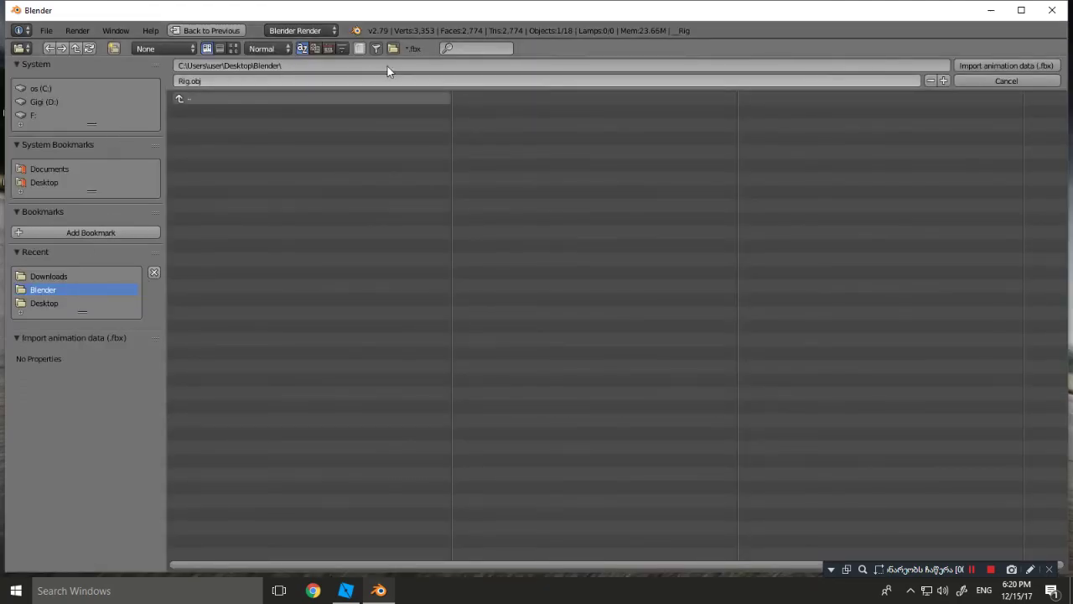
left_click(968, 82)
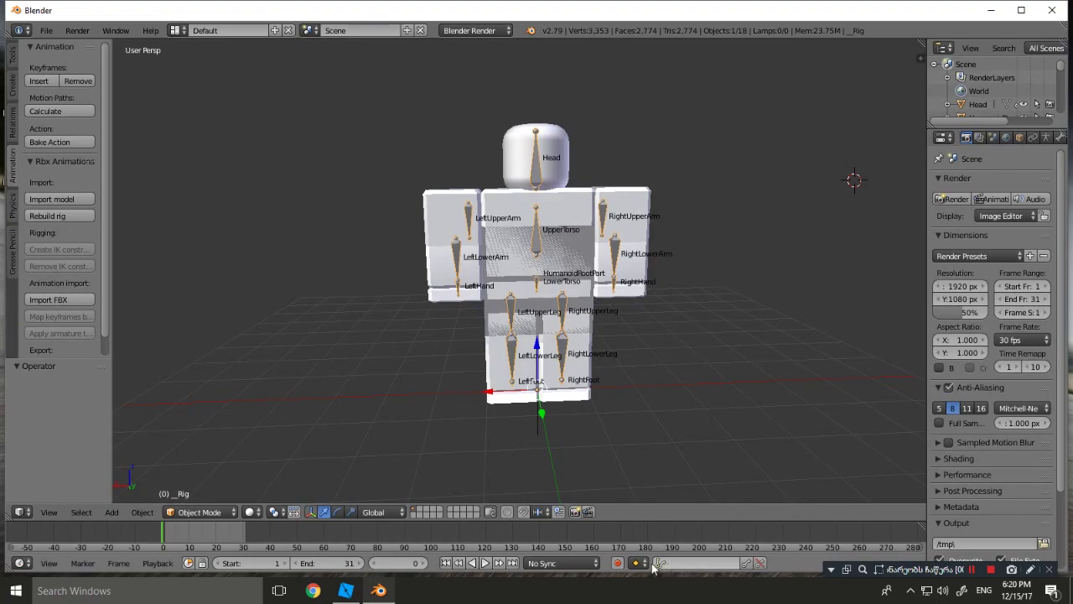
left_click(679, 563)
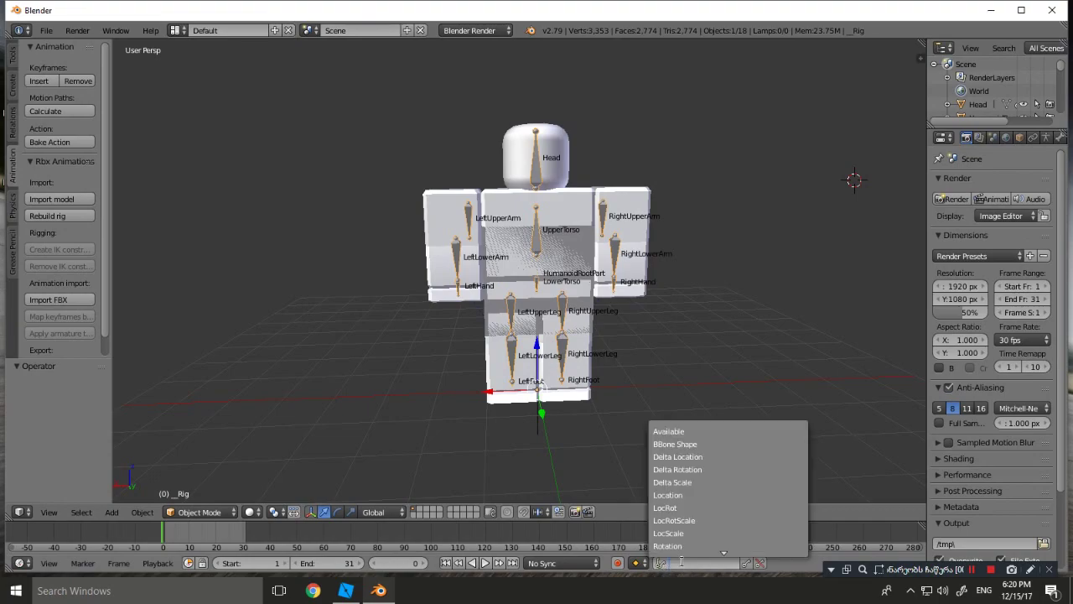
left_click(680, 510)
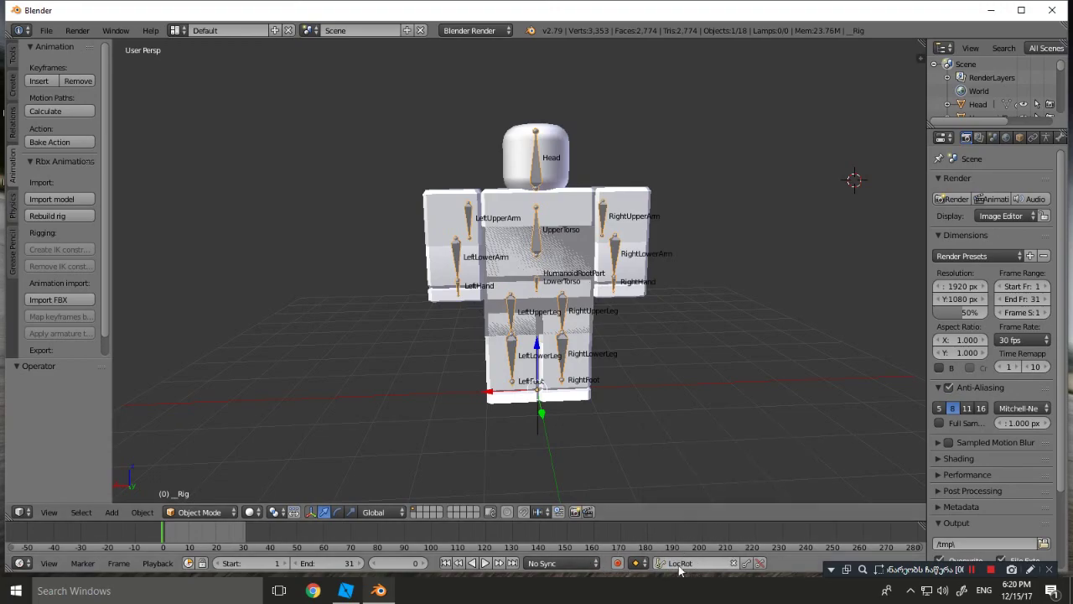
Import the animation from Breakdance Freeze Var 2.fbx in the Downloads folder onto the rig.
left_click(66, 302)
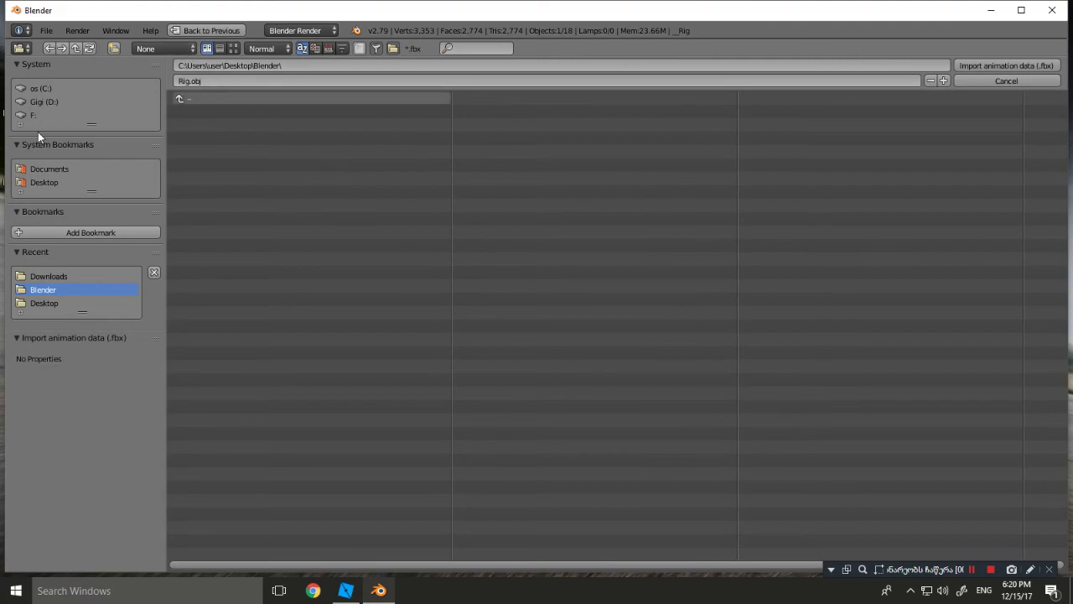
left_click(277, 66)
left_click(43, 181)
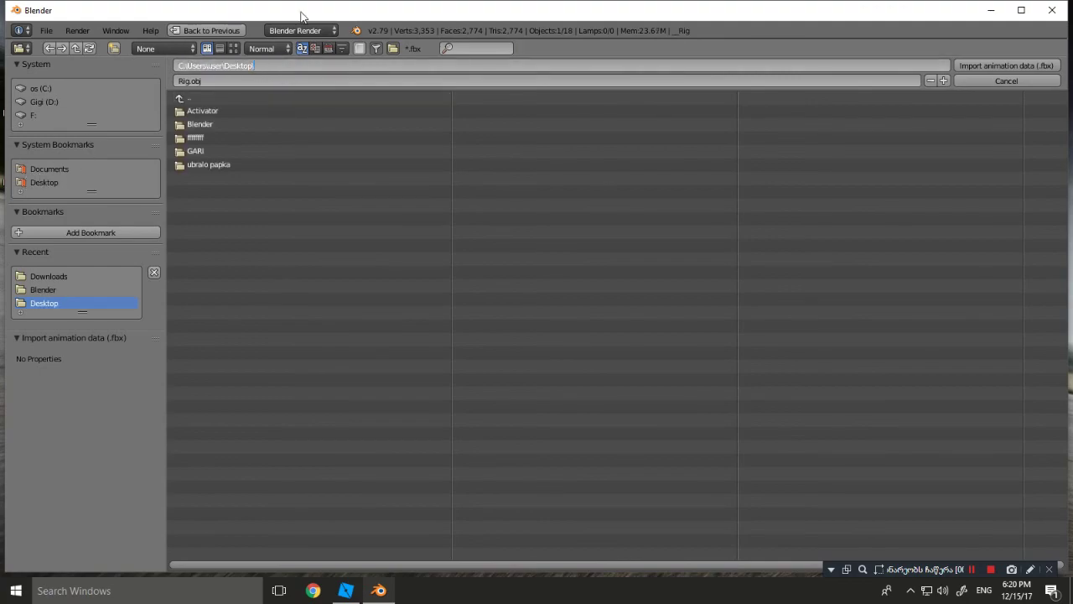
type("nloads")
key("Return")
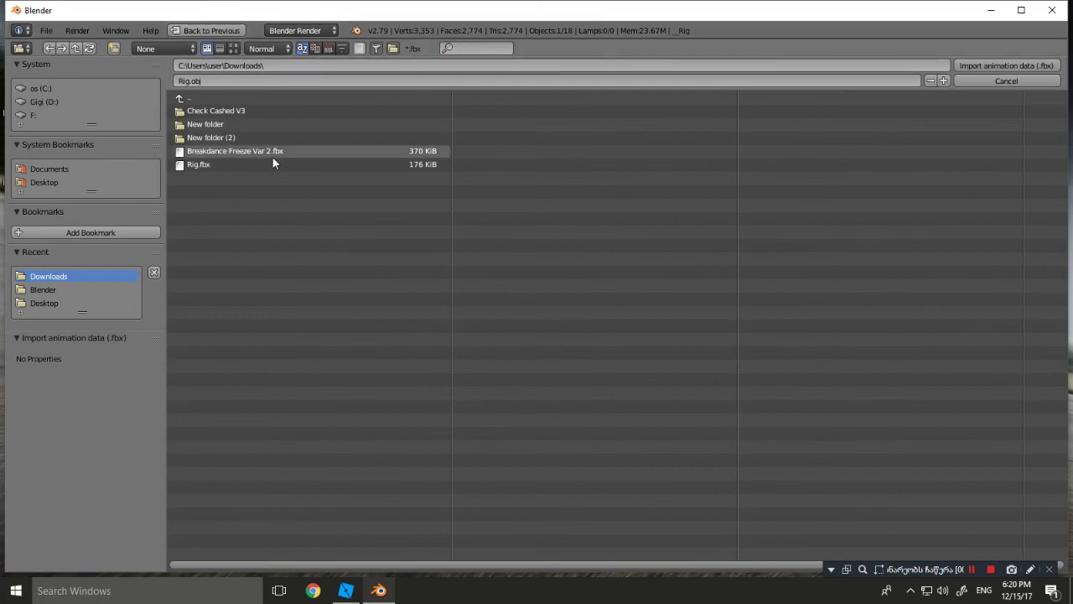
left_click(239, 152)
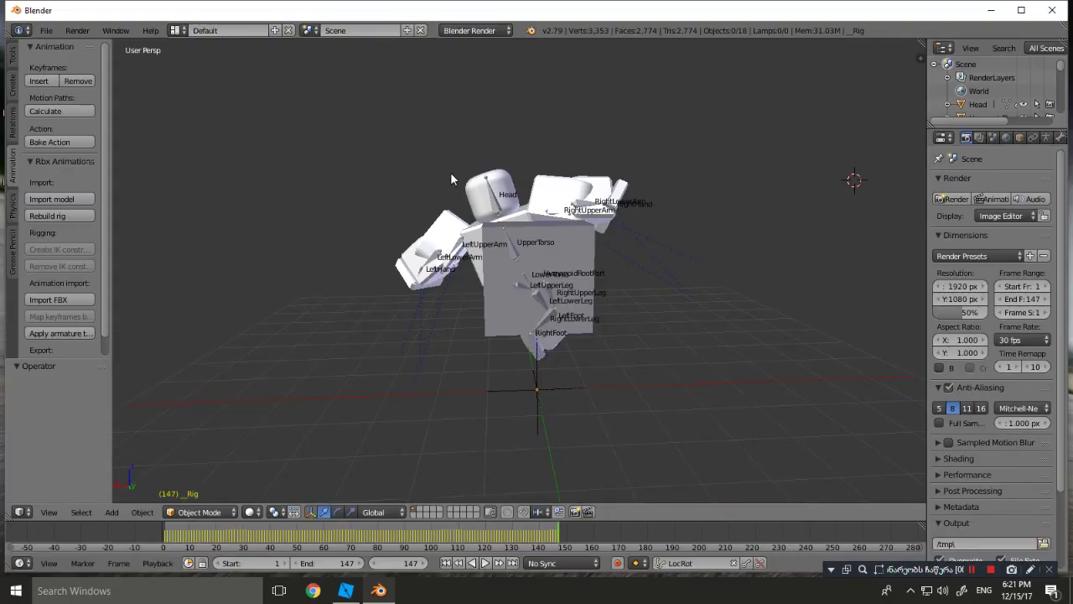
Inspect the rig's imported pose from several angles and distances.
middle_click_drag(444, 174, 643, 212)
key("shift+f")
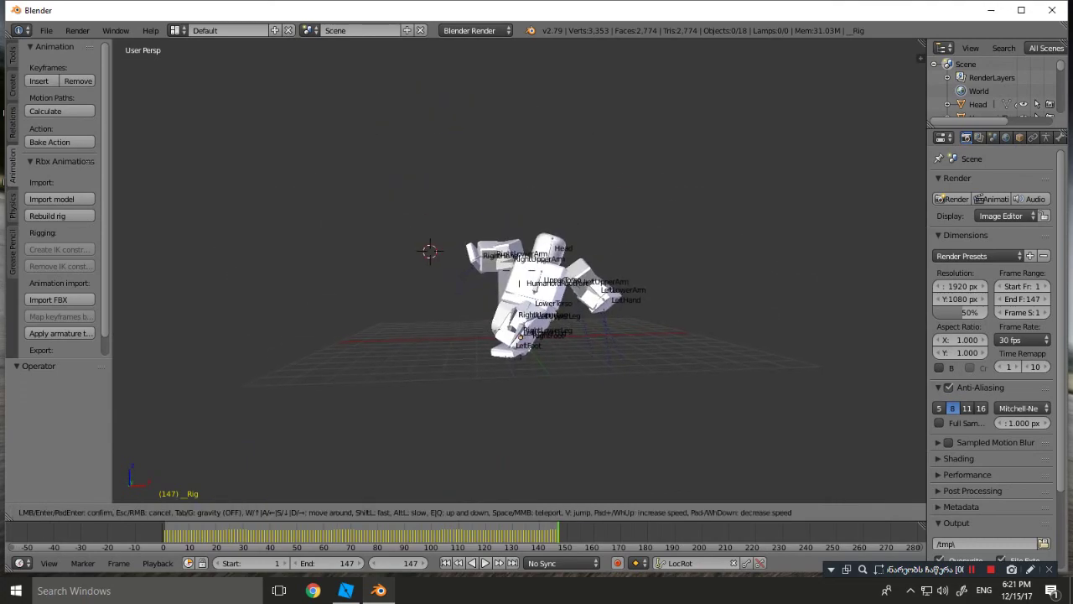
key("w")
key("s")
key("d")
key("a")
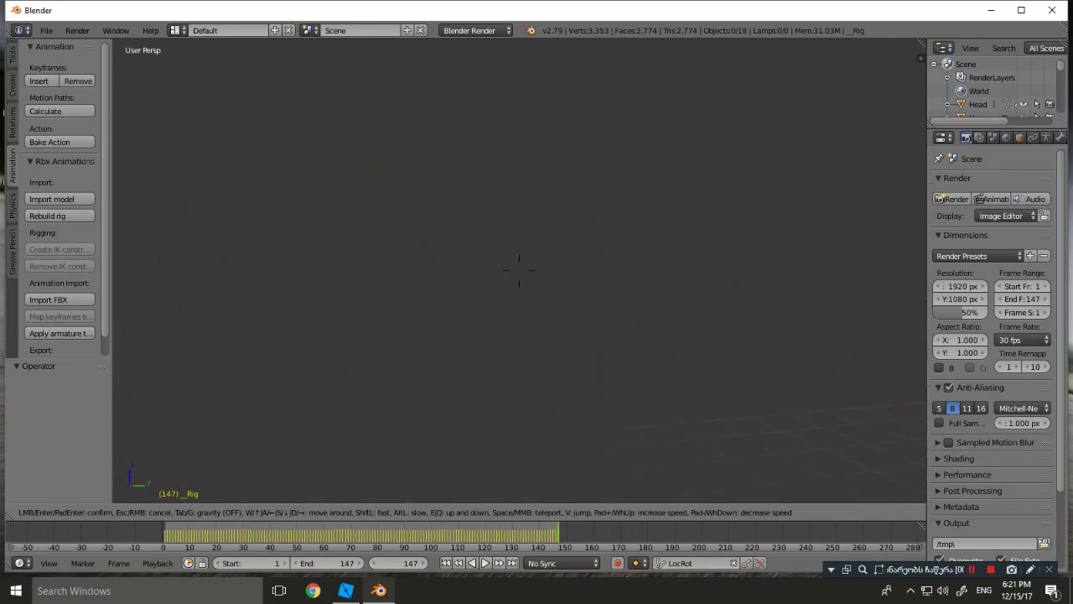
key("s")
key("w")
key("s")
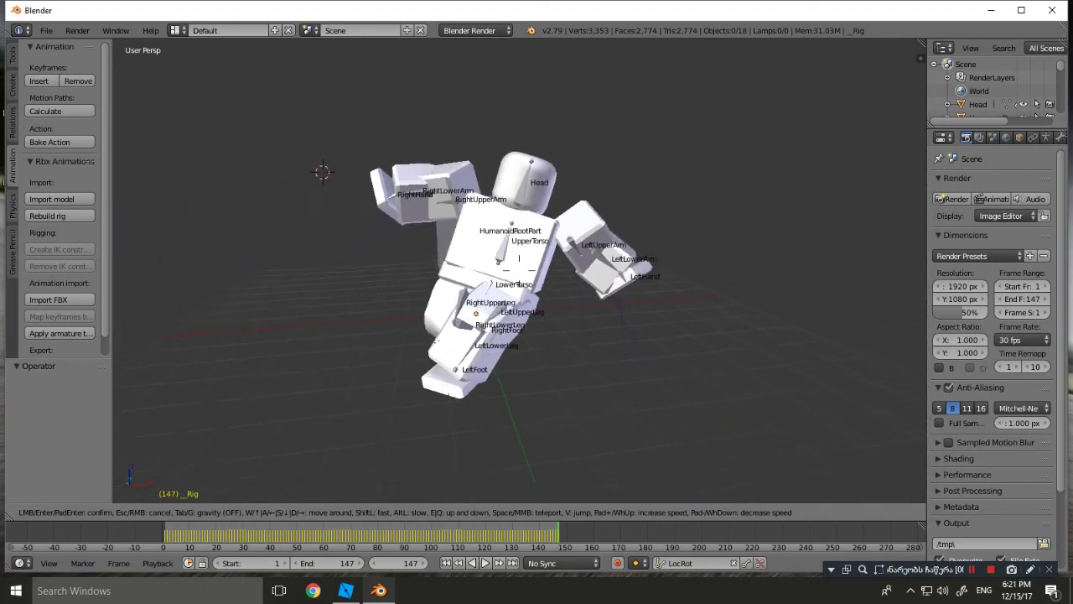
left_click(519, 270)
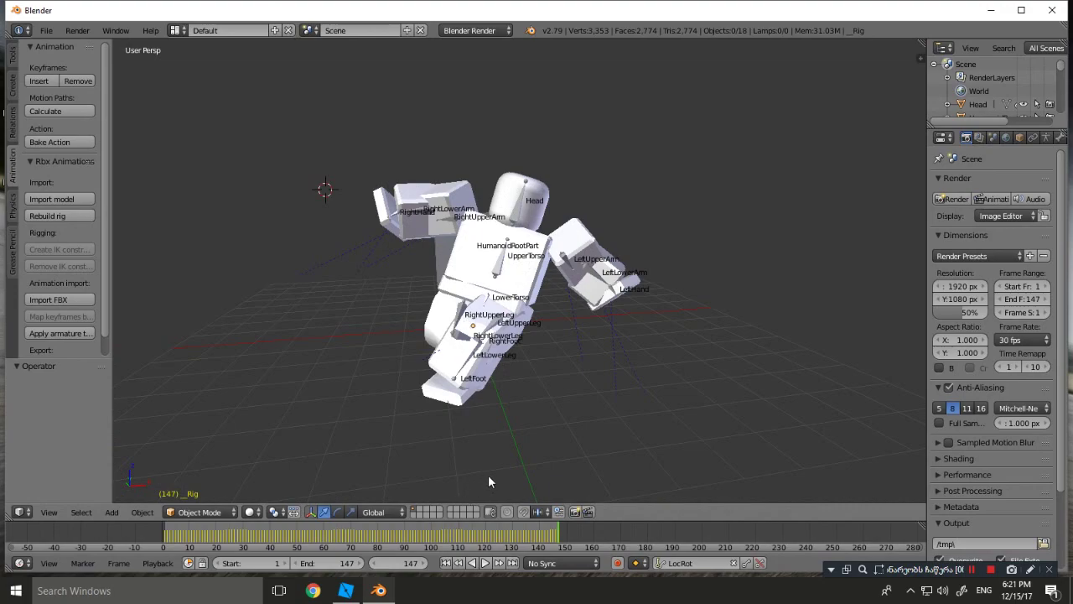
Play back the imported animation from frame 0, stop it and rewind to the start of the timeline.
left_click_drag(554, 539, 166, 539)
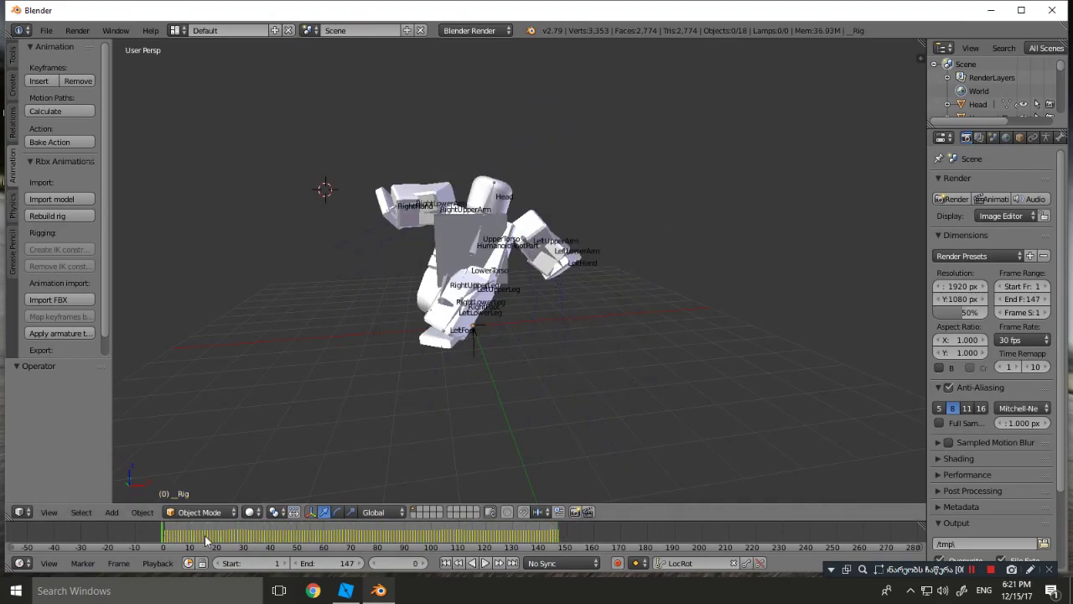
left_click(485, 563)
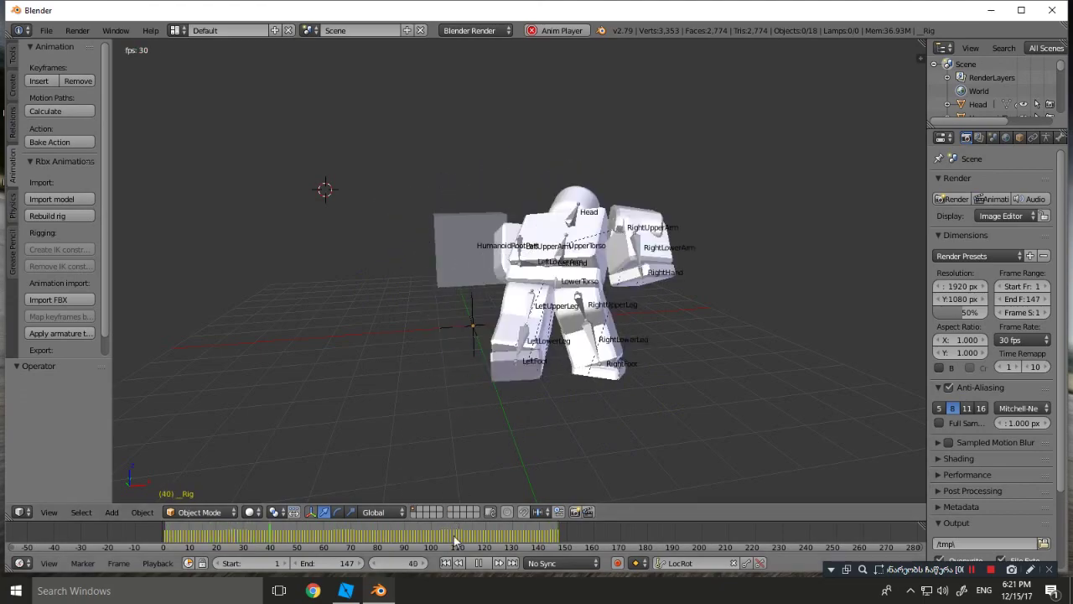
left_click(479, 564)
left_click_drag(422, 534, 162, 533)
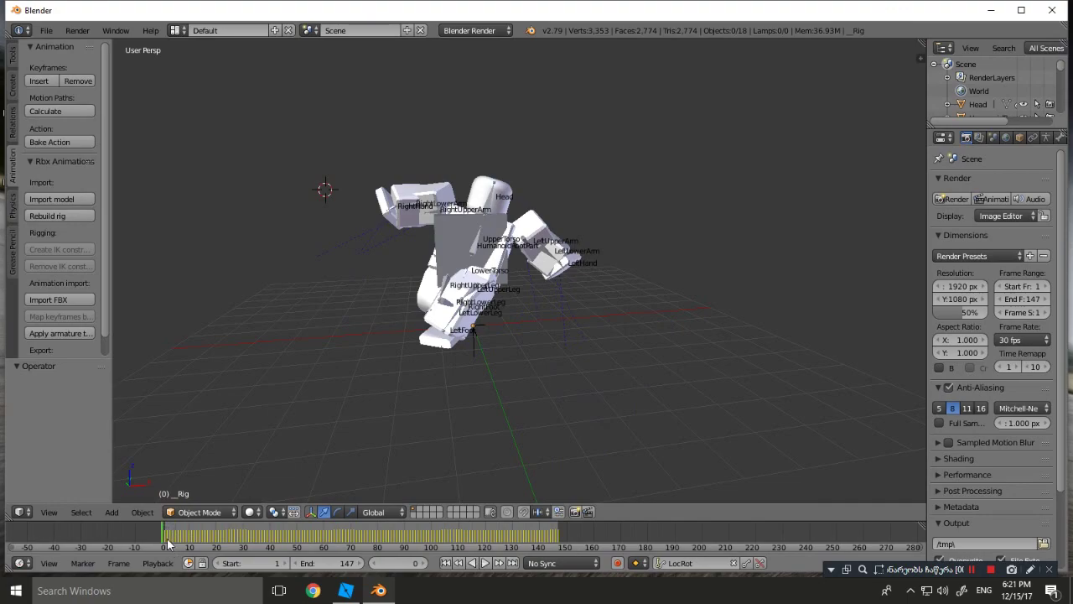
left_click_drag(164, 537, 165, 537)
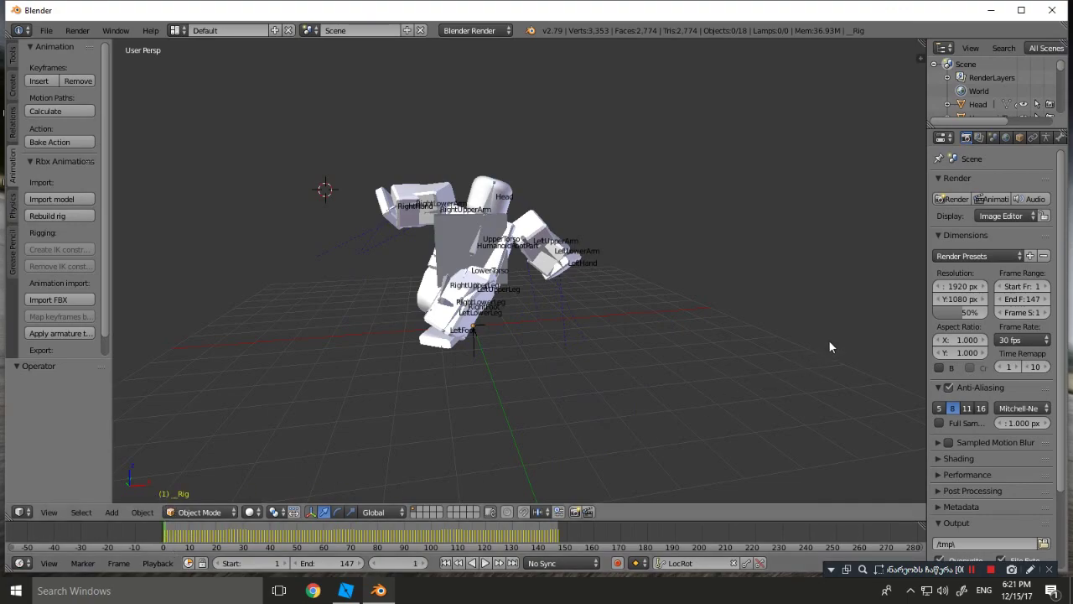
Apply the armature transform to the rig and export its animation to the clipboard.
left_click(68, 334)
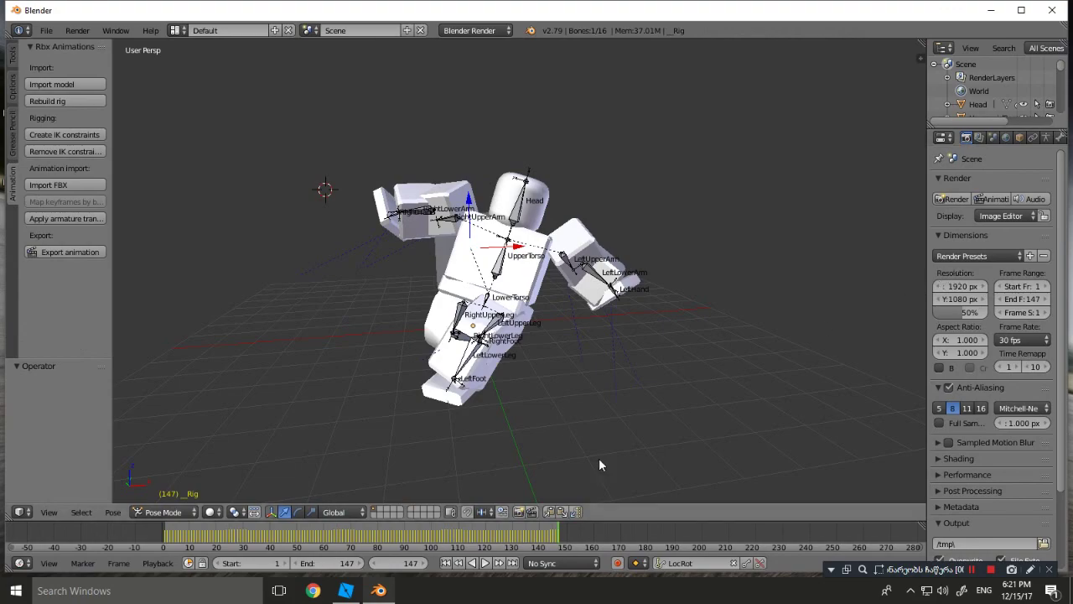
left_click(54, 251)
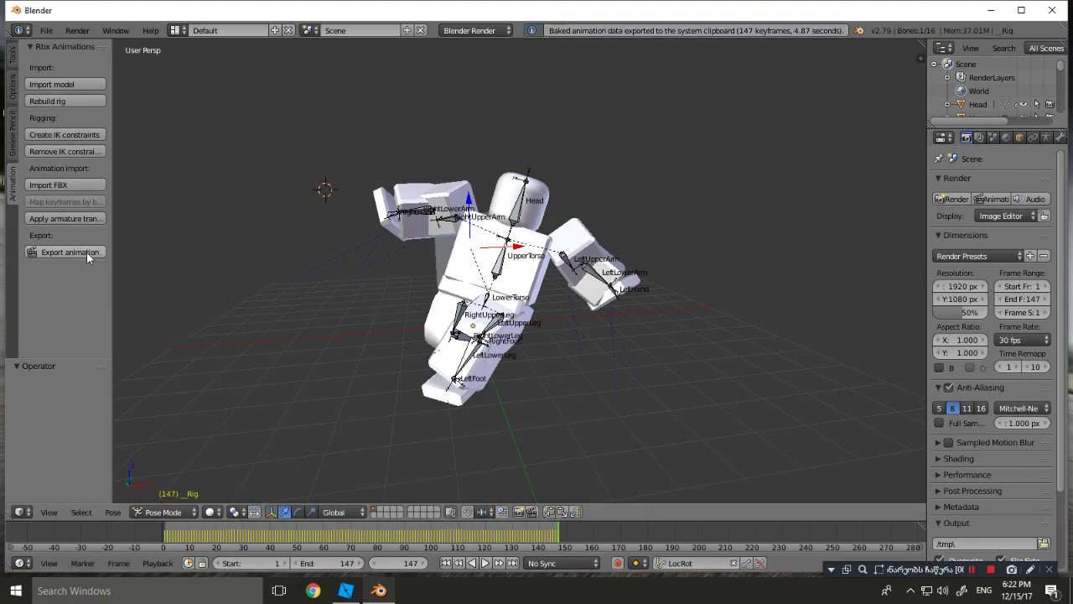
Switch to Roblox Studio and load the exported data onto the Dummy as a large animation, pasting it below the script's comment line.
left_click(355, 594)
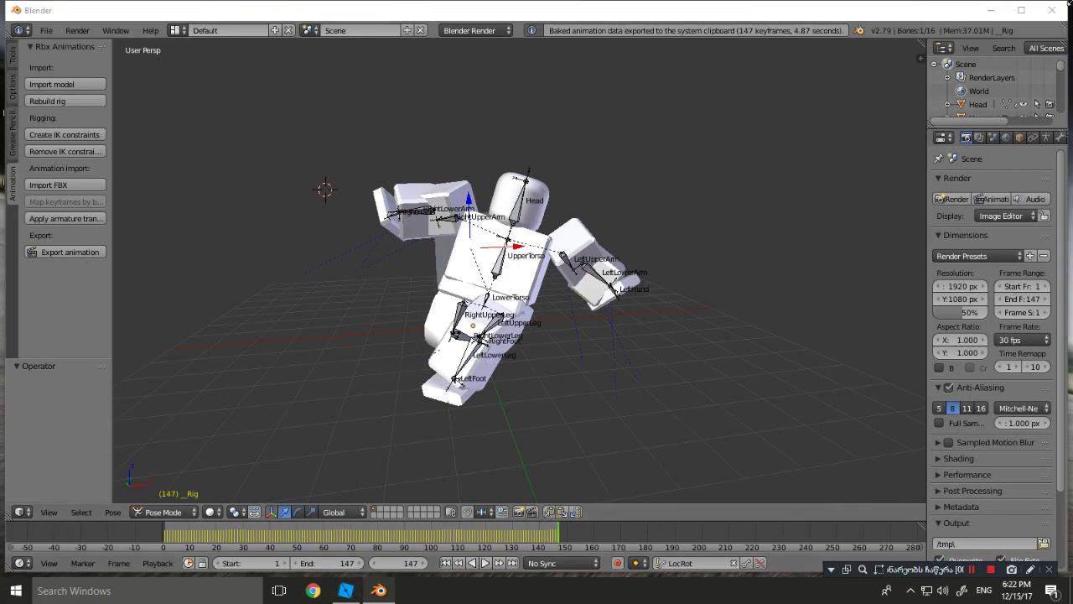
left_click(992, 10)
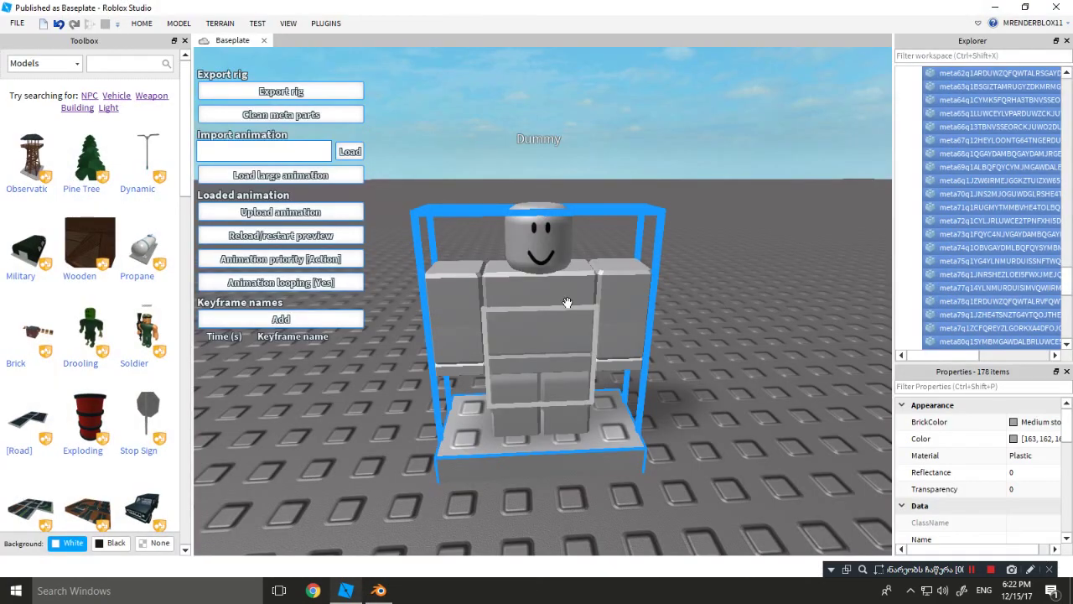
right_click_drag(578, 258, 577, 257)
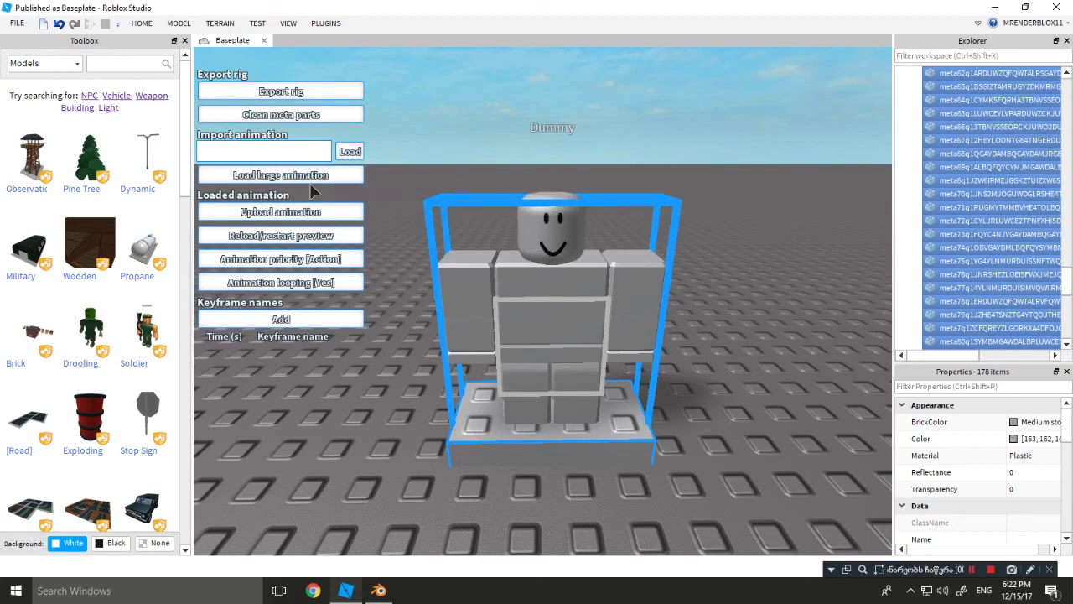
left_click(310, 183)
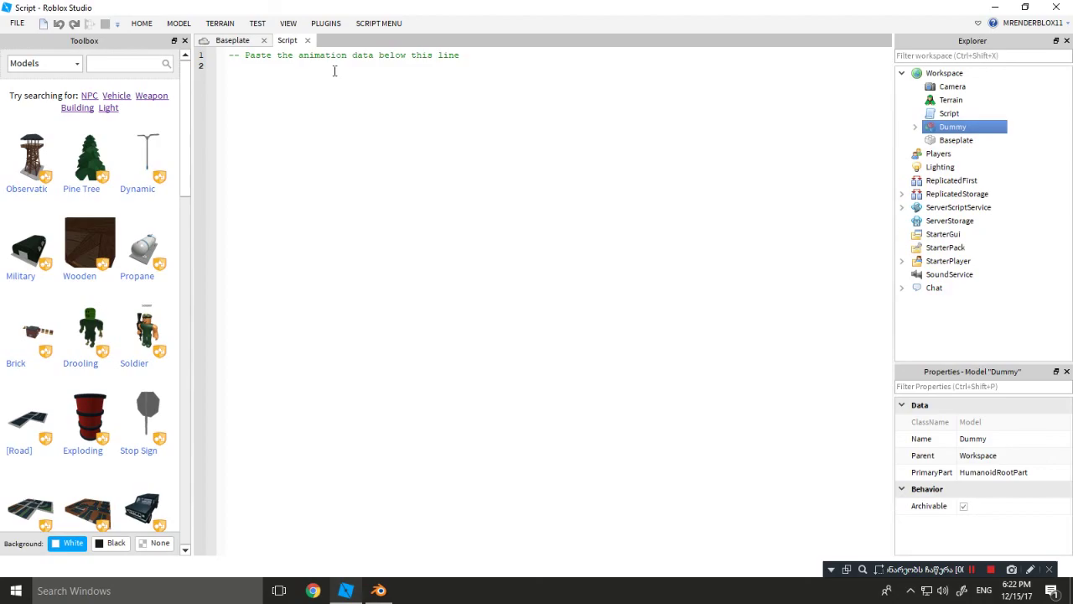
key("ctrl+v")
Preview the loaded animation on the Dummy and set its animation priority to Action.
right_click_drag(640, 247, 642, 252)
scroll(639, 247, "down", 5)
scroll(640, 246, "up", 4)
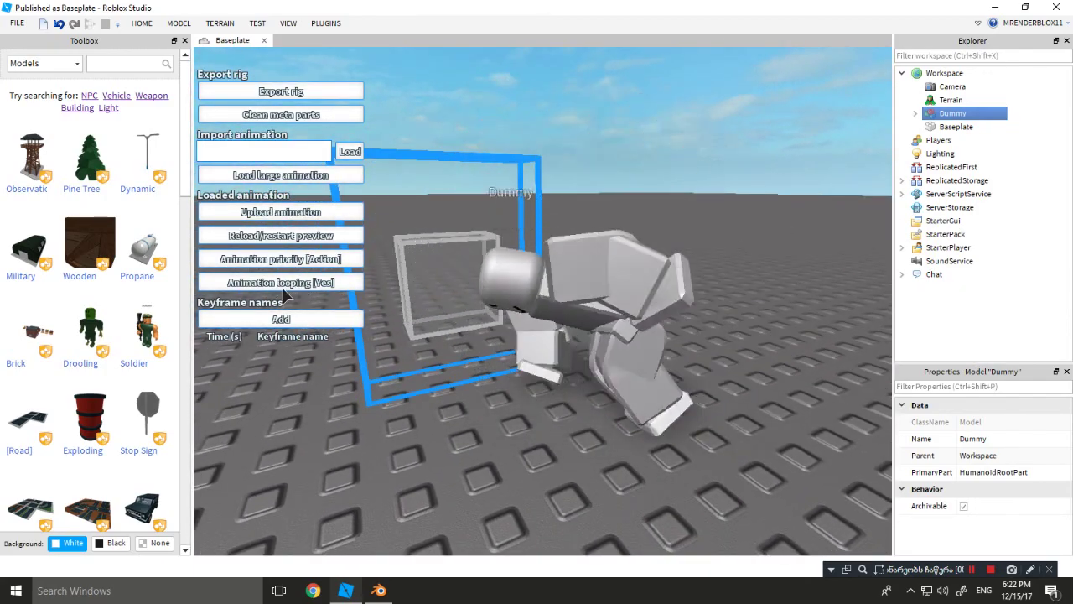
key("f")
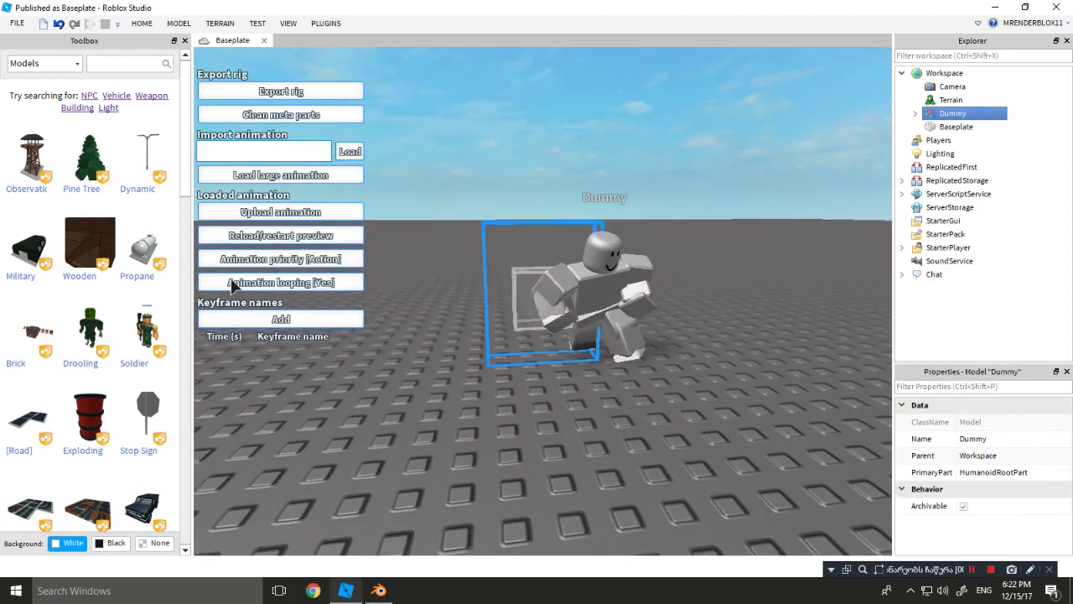
scroll(299, 275, "up", 1)
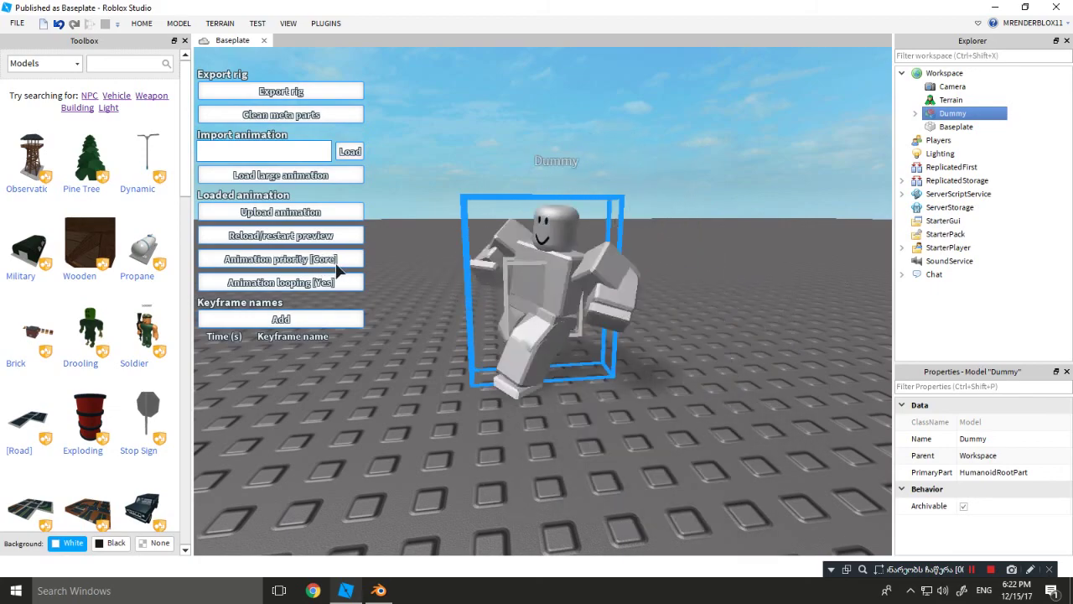
left_click(330, 263)
left_click(332, 262)
left_click(333, 263)
mouse_move(434, 294)
right_mouse_down()
mouse_move(419, 281)
mouse_move(434, 294)
right_mouse_up()
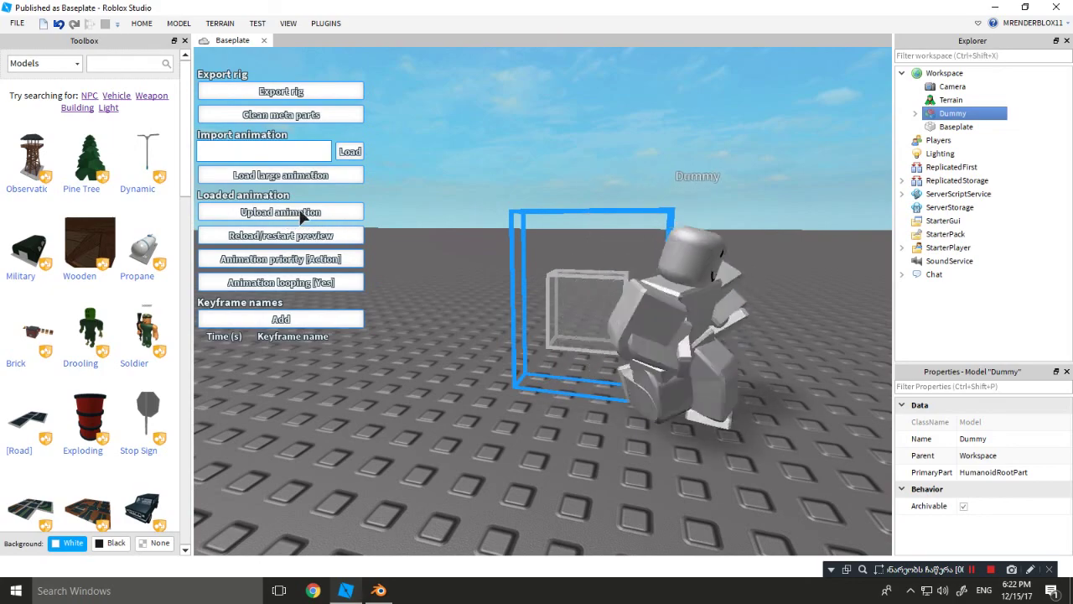
Upload the loaded animation as a new animation named "breakdance 2" and copy the asset ID from its share link.
left_click(269, 211)
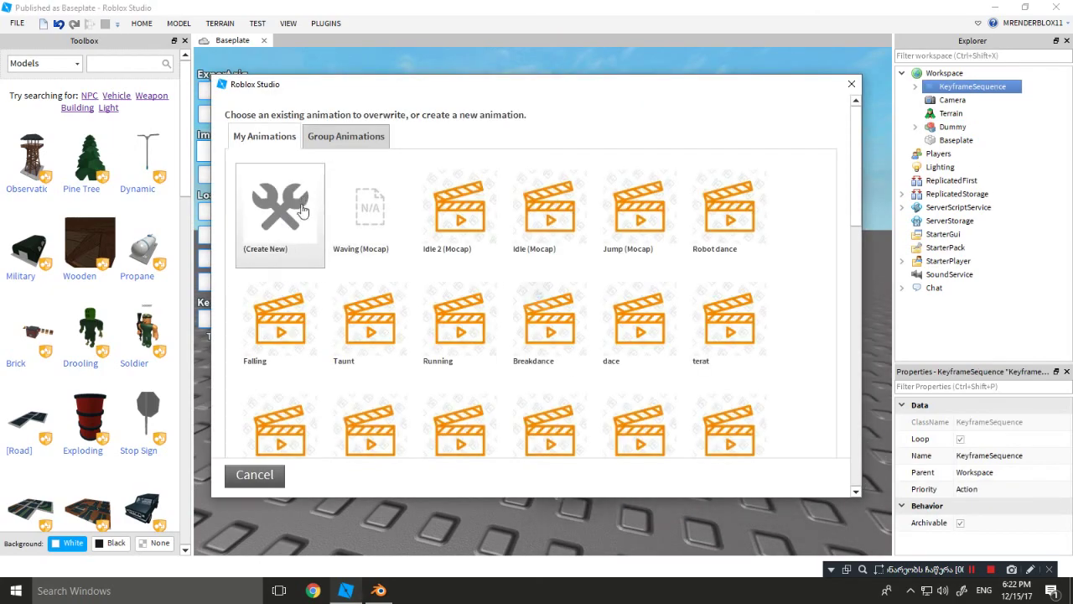
left_click(304, 208)
left_click(305, 175)
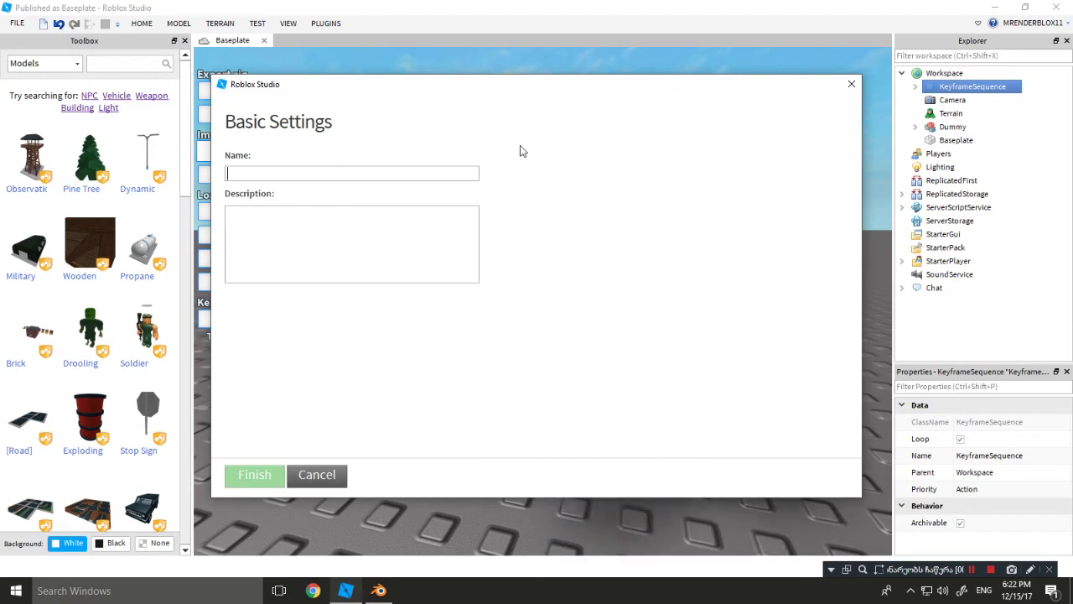
type("breakdance")
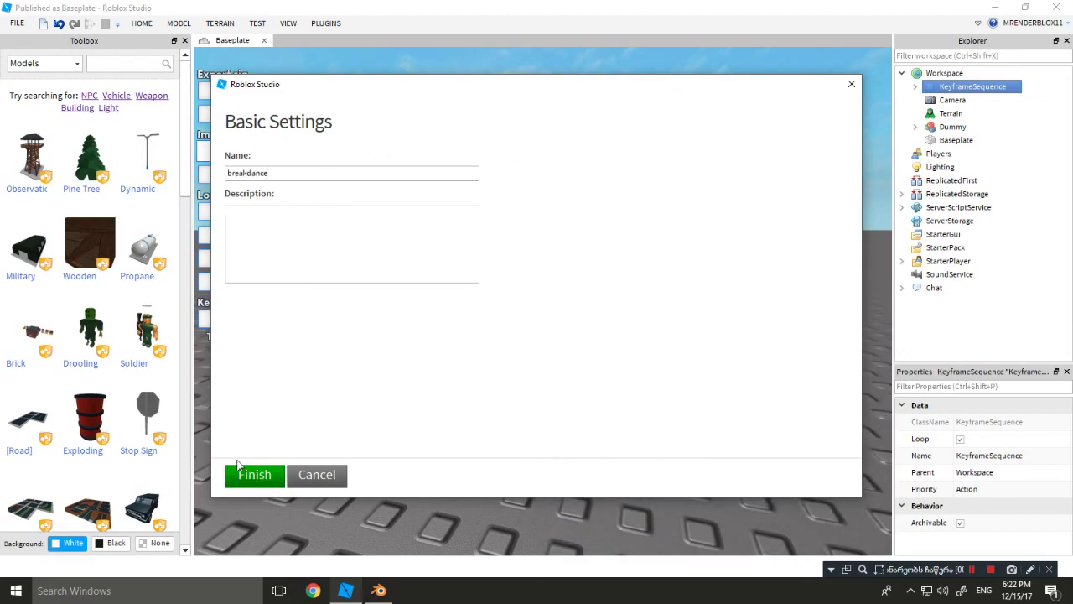
left_click(235, 475)
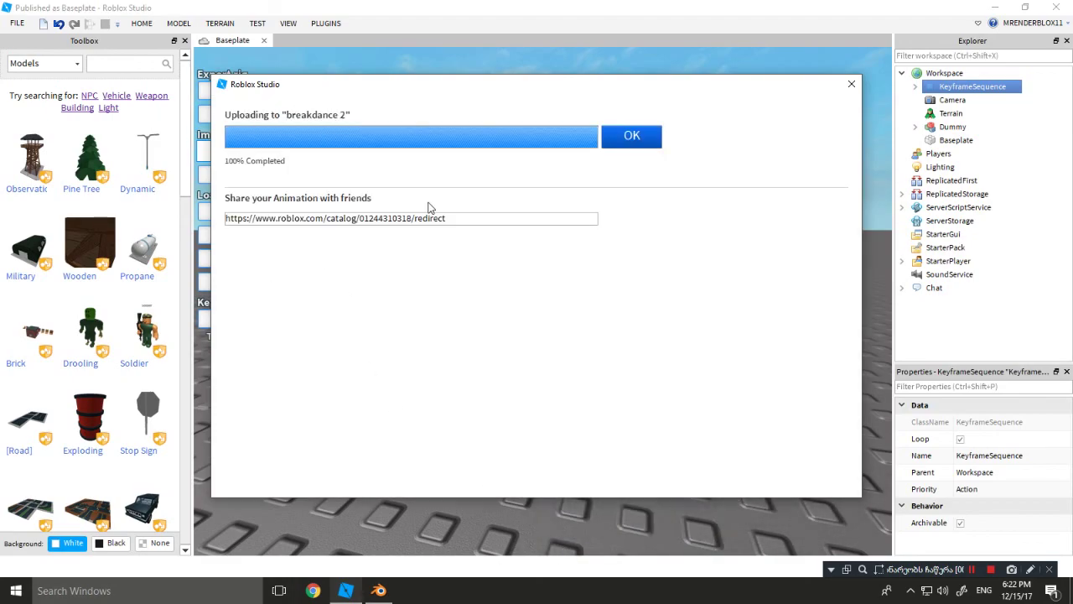
left_click_drag(412, 219, 363, 214)
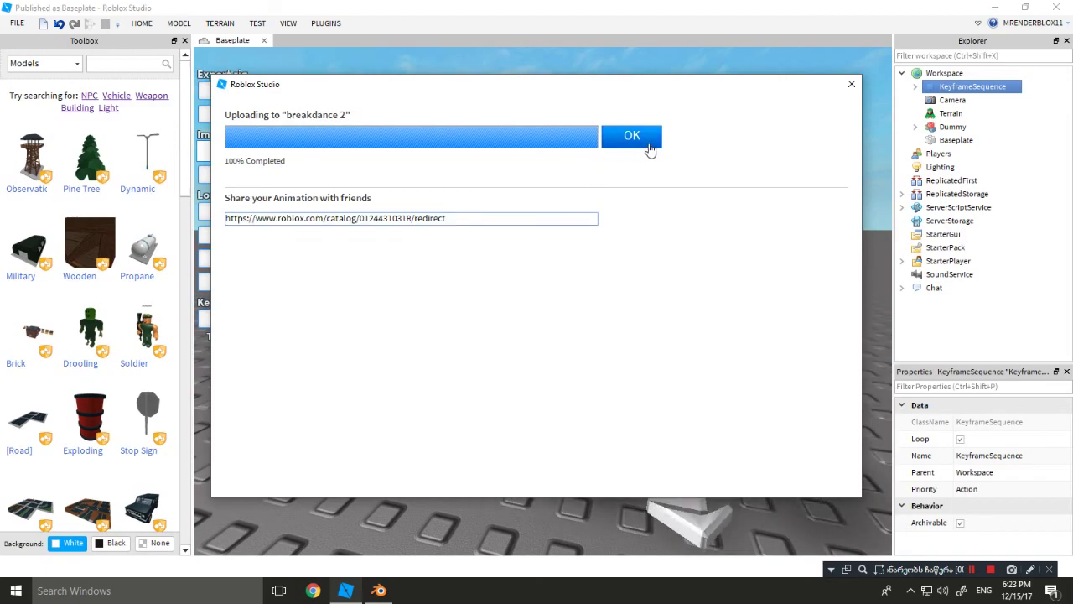
left_click(650, 146)
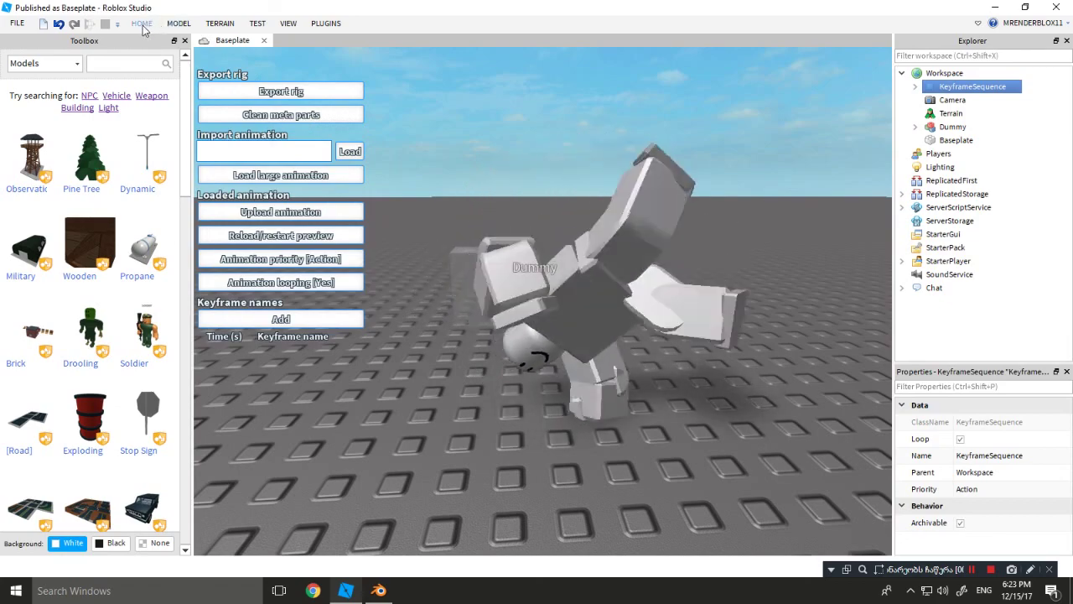
Close the Blender Animations plugin and delete the Dummy from the workspace.
left_click(324, 23)
left_click(200, 65)
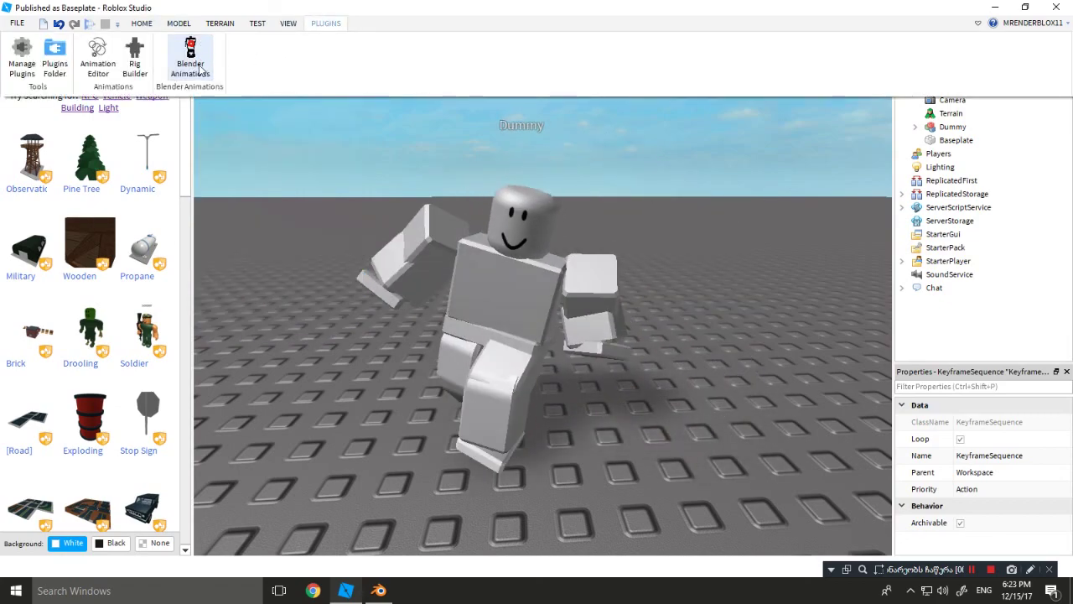
left_click(528, 280)
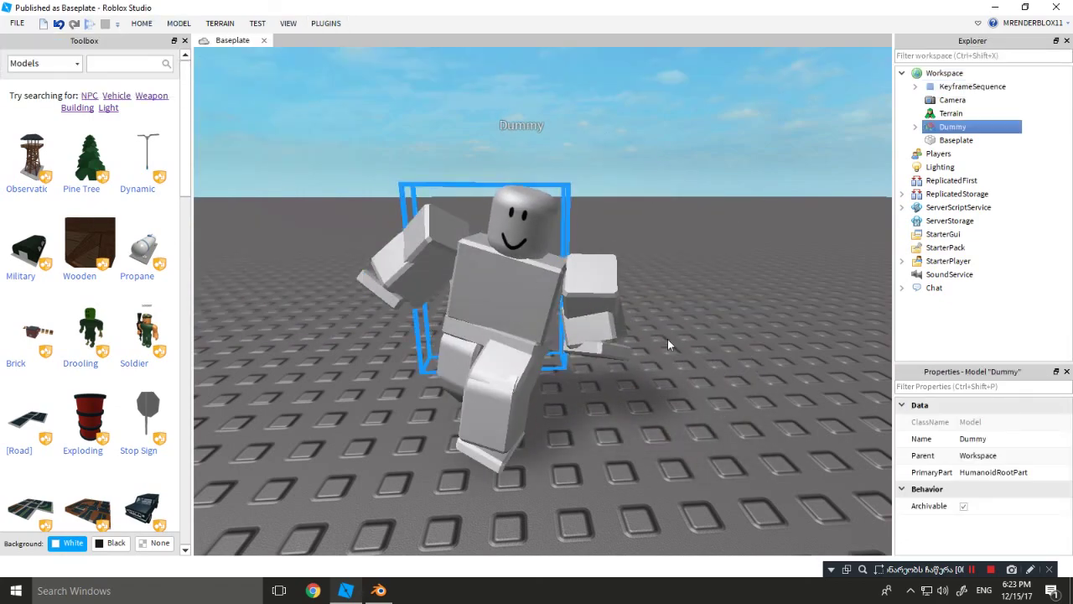
key("Delete")
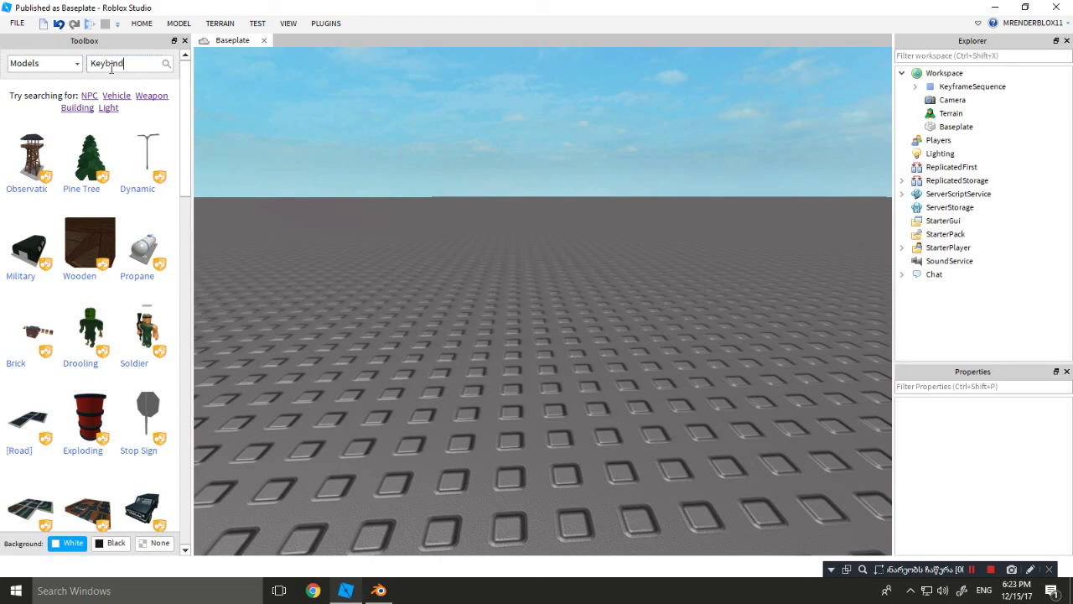
Search the toolbox for Keybind, insert the first Keybind model, move its AnimationsBind script into StarterGui and open the script.
key("Return")
left_click(32, 167)
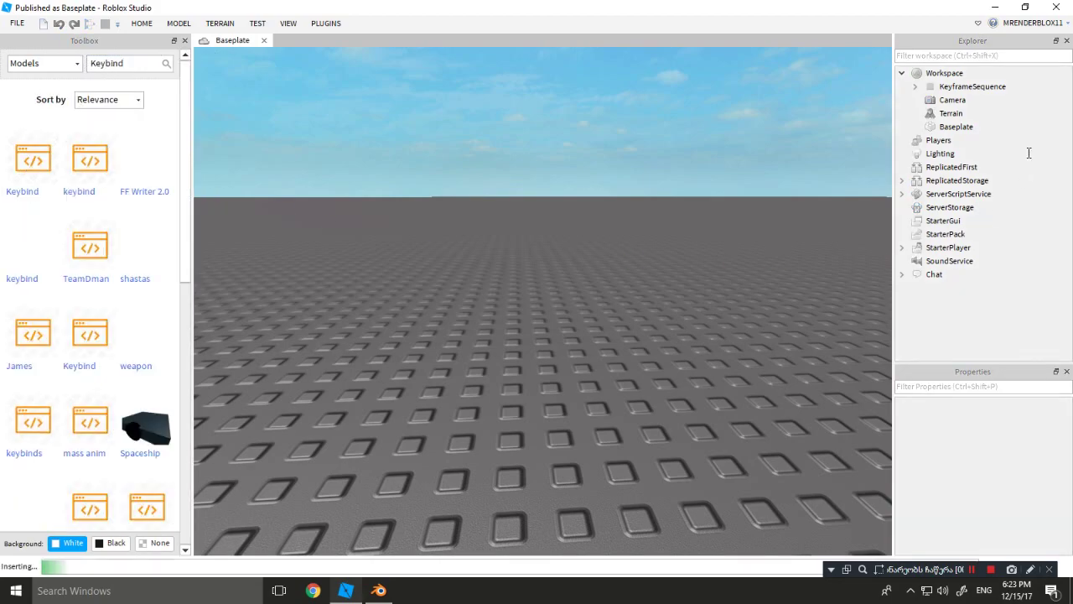
left_click_drag(953, 127, 946, 234)
double_click(1003, 234)
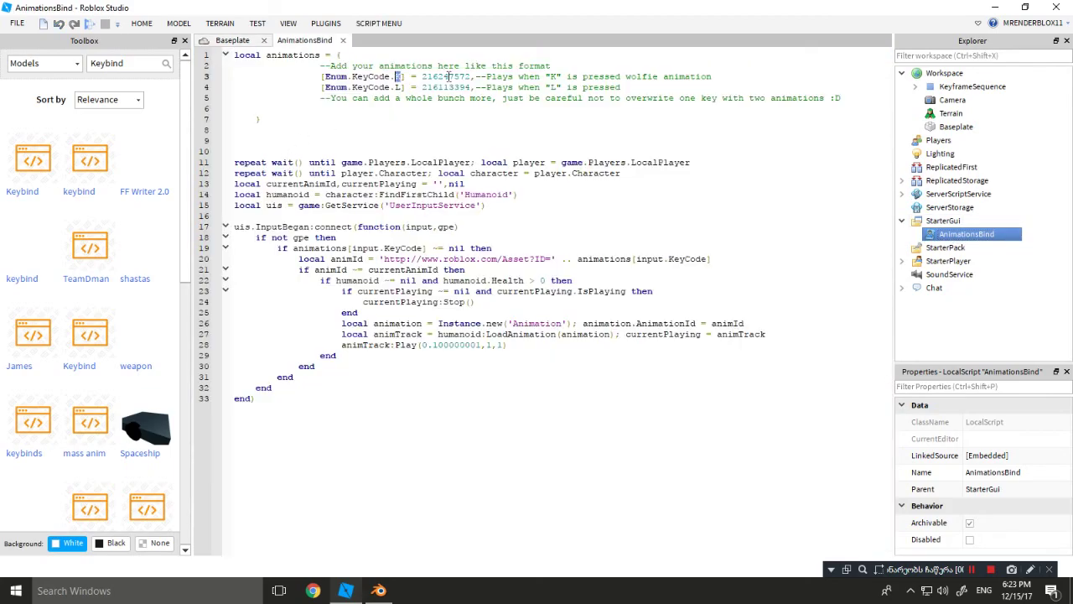
key("BackSpace")
key("BackSpace")
key("BackSpace")
key("BackSpace")
key("BackSpace")
key("BackSpace")
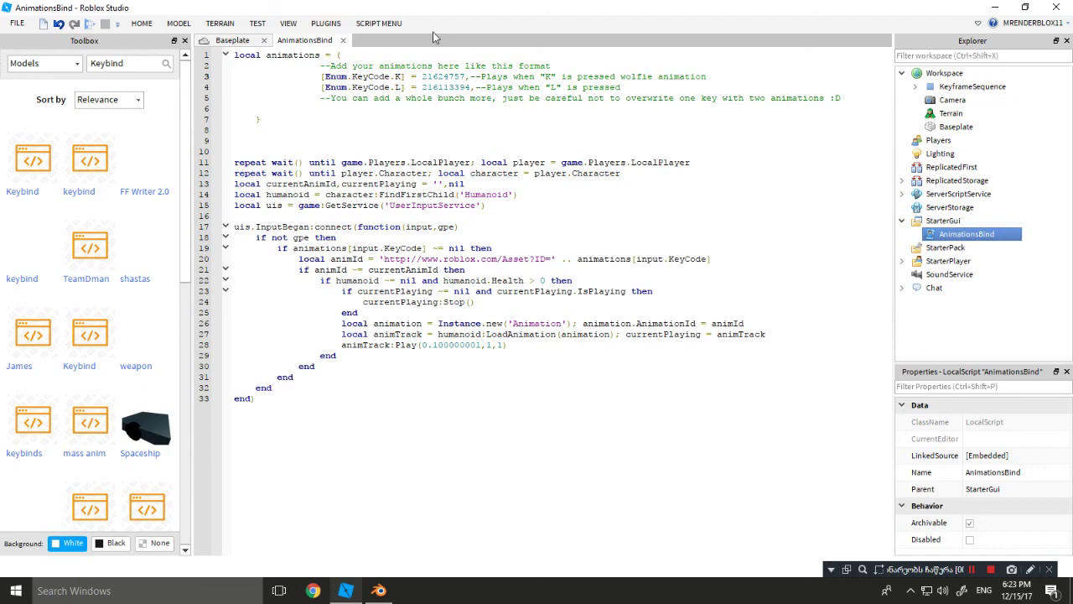
key("BackSpace")
key("BackSpace")
key("BackSpace")
key("ctrl+v")
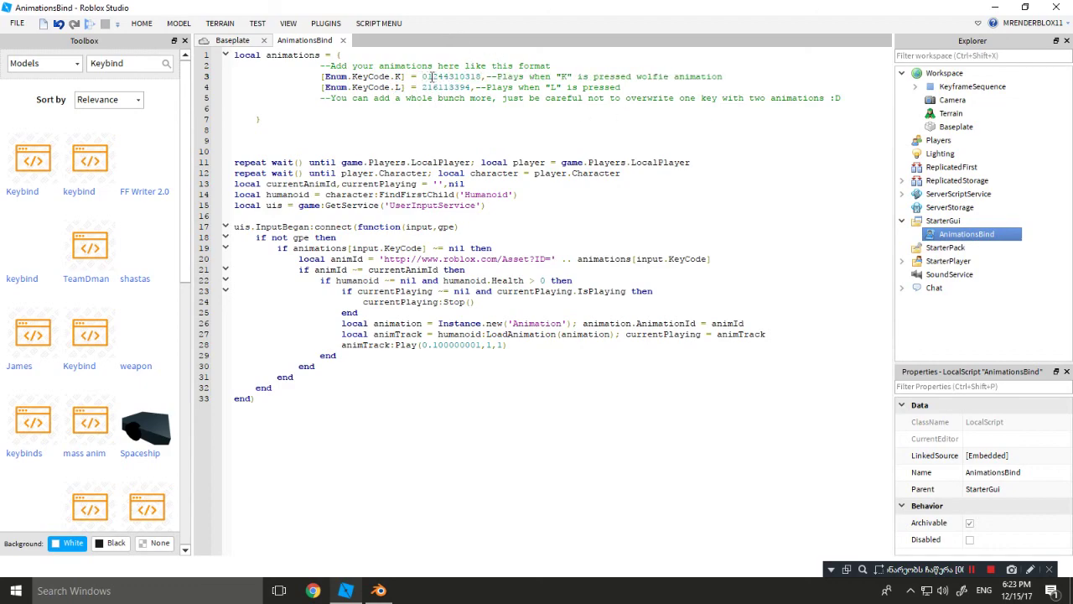
key("Left")
key("BackSpace")
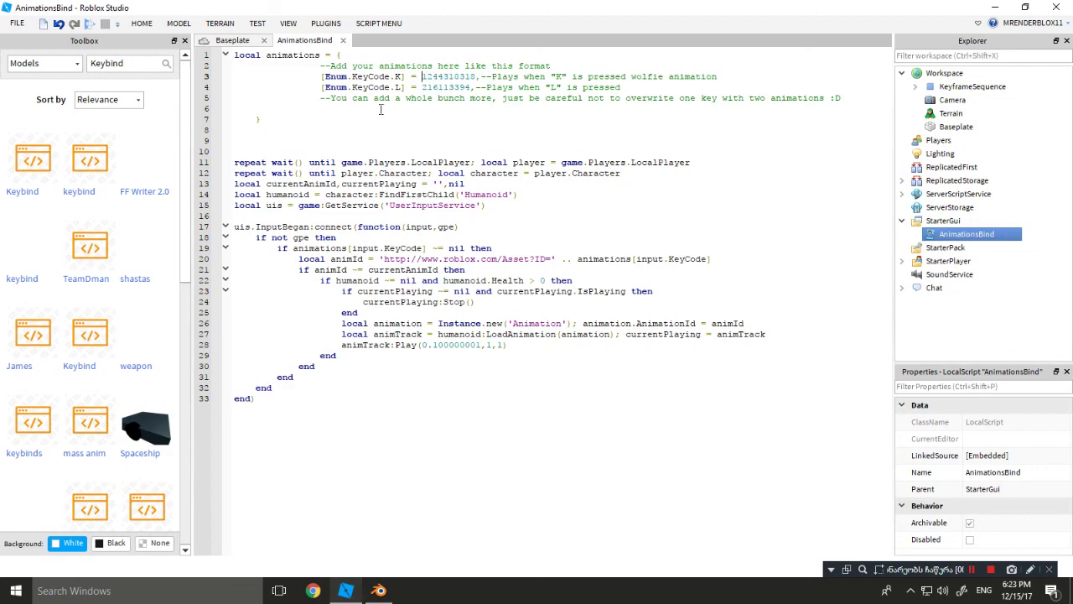
Change the key code of the first animation entry from K to B and close the AnimationsBind script.
key("BackSpace")
type("B")
left_click(342, 41)
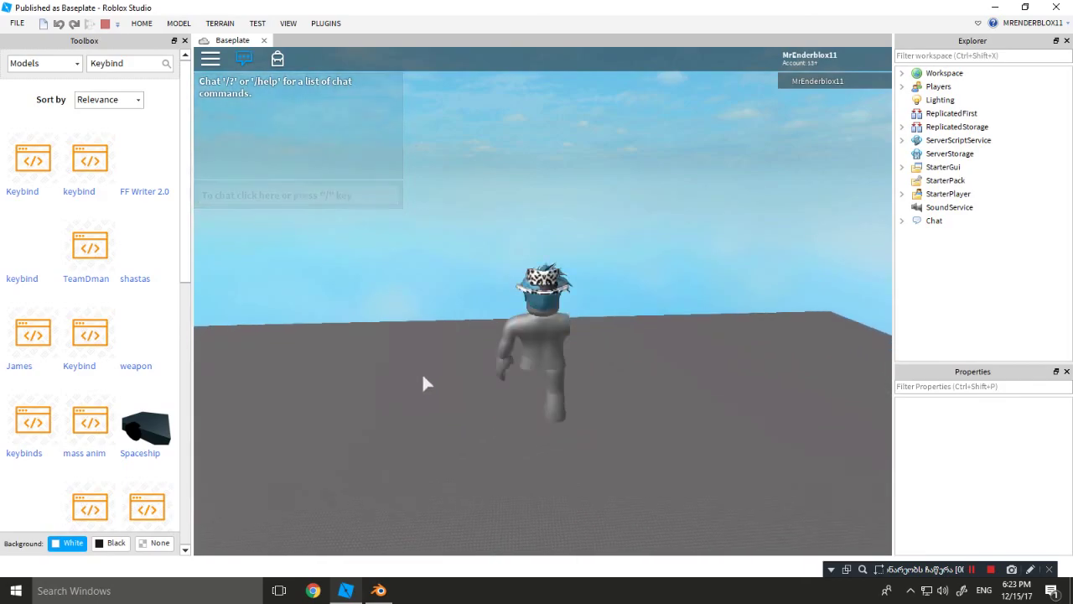
Move the avatar around in a play test and examine the key-bound breakdance animation from several angles.
right_click_drag(661, 278, 662, 279)
key("space")
key("s")
scroll(662, 280, "up", 2)
key("a")
scroll(662, 280, "up", 2)
key("s")
right_click_drag(662, 287, 663, 288)
scroll(662, 287, "up", 2)
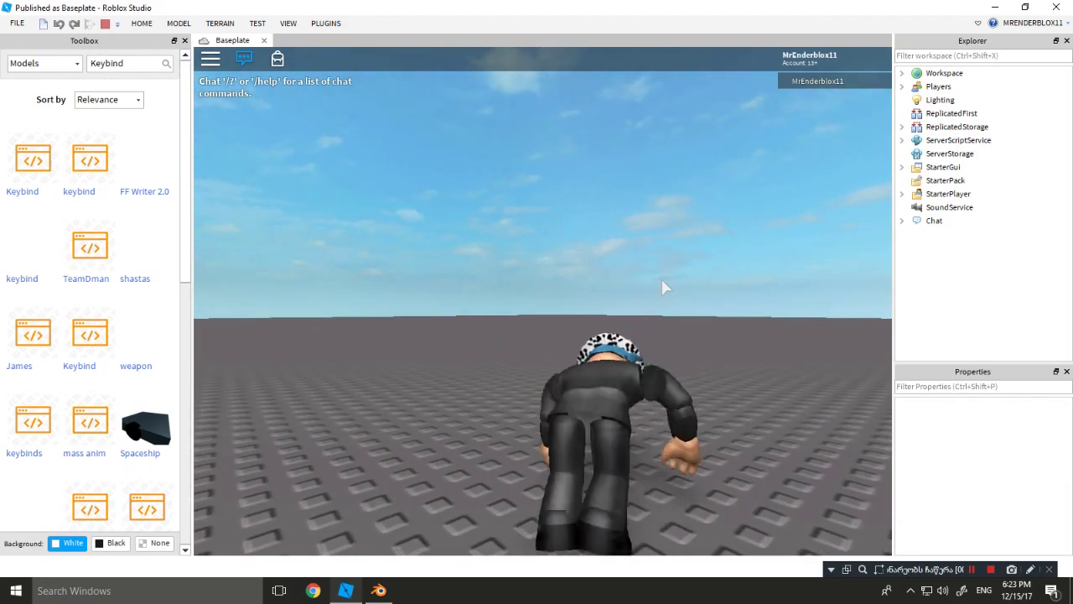
right_click_drag(663, 287, 662, 288)
key("w")
key("s")
key("d")
key("e")
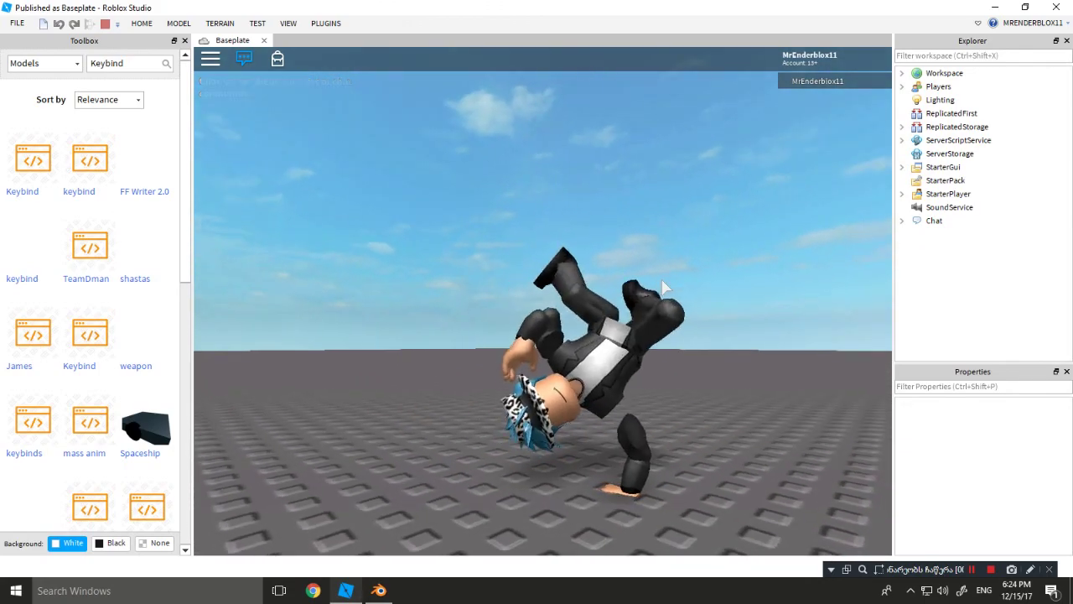